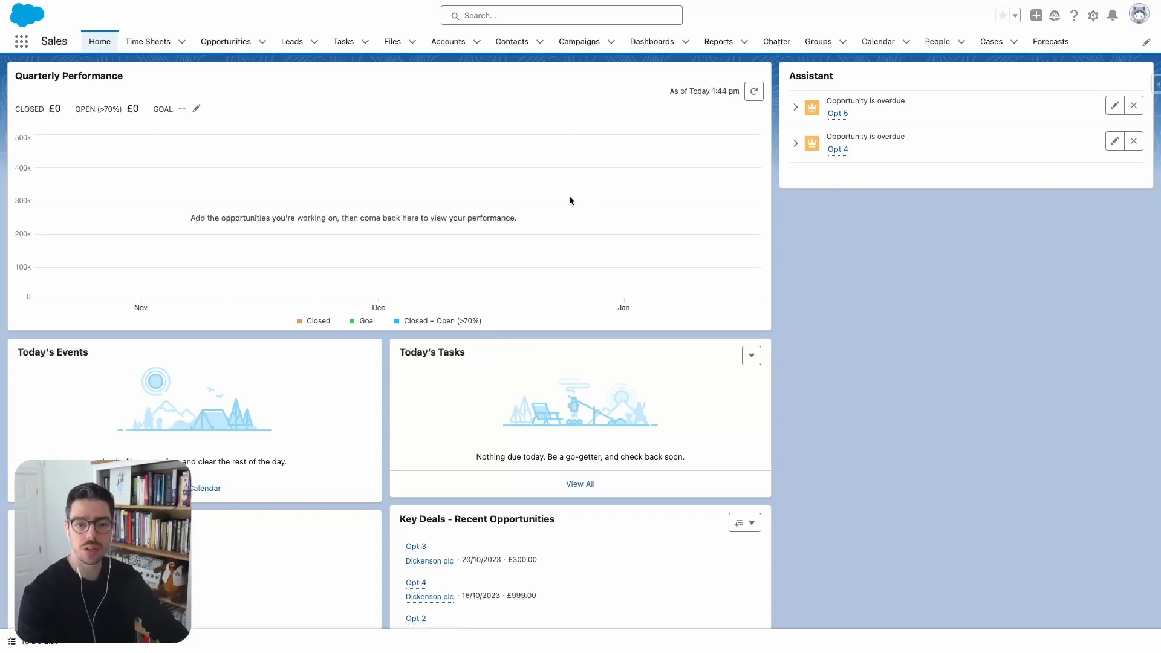
Open the Dickenson plc account and show its Pipeline Average details.
{"action": "left_click", "coordinate": [451, 49]}
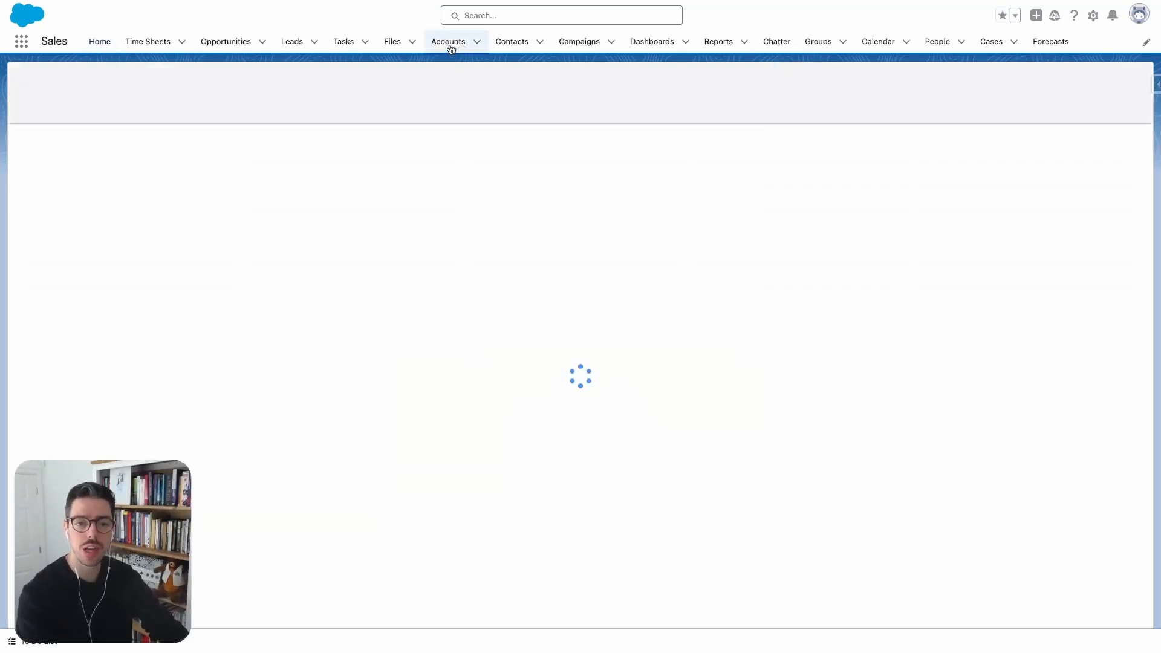
{"action": "left_click", "coordinate": [108, 170]}
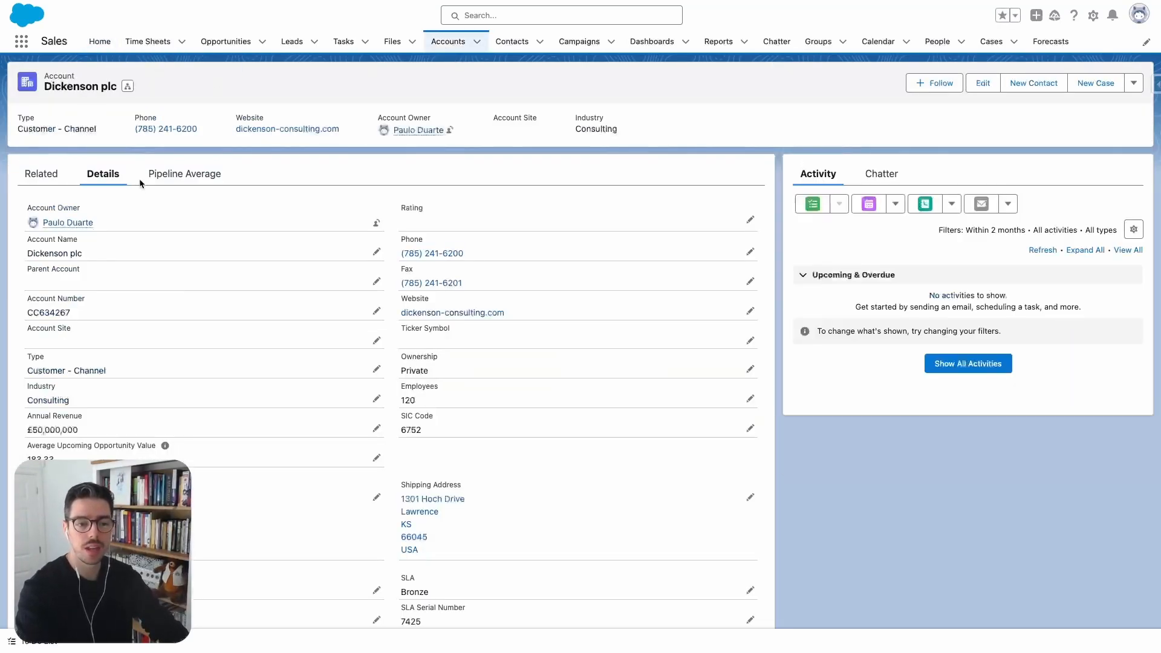
{"action": "left_click", "coordinate": [219, 174]}
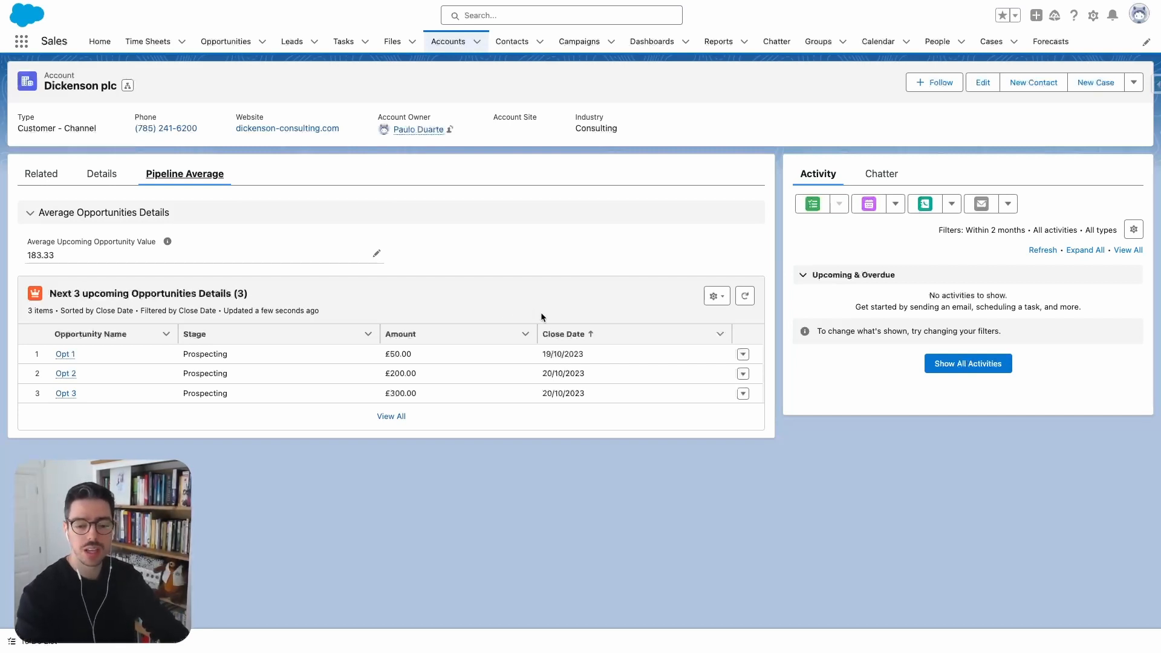
Change the close date of opportunity Opt 3 to 18/10/2023 and save the record.
{"action": "left_click", "coordinate": [743, 393]}
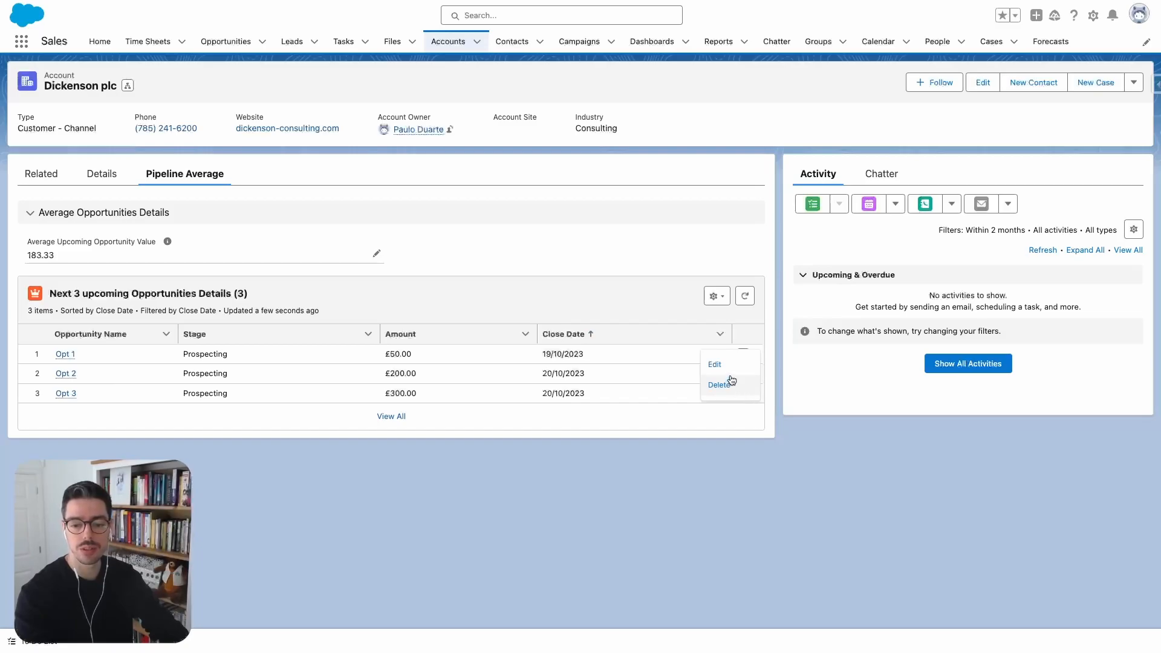
{"action": "left_click", "coordinate": [716, 364]}
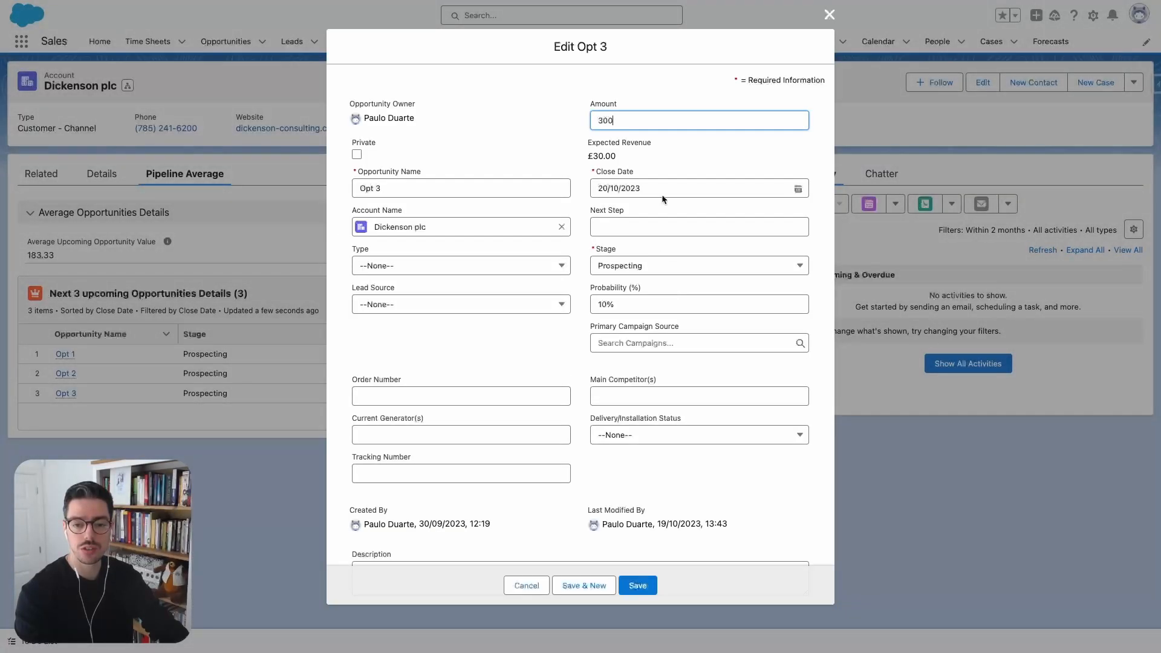
{"action": "left_click", "coordinate": [663, 190]}
{"action": "left_click", "coordinate": [692, 328]}
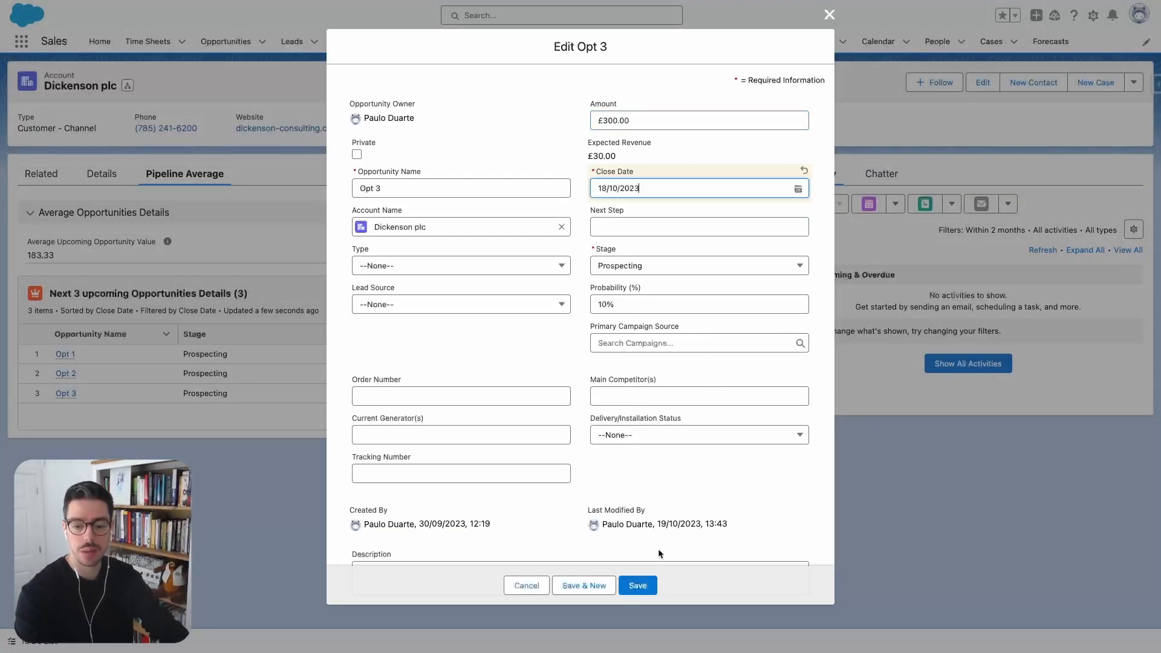
{"action": "left_click", "coordinate": [638, 586]}
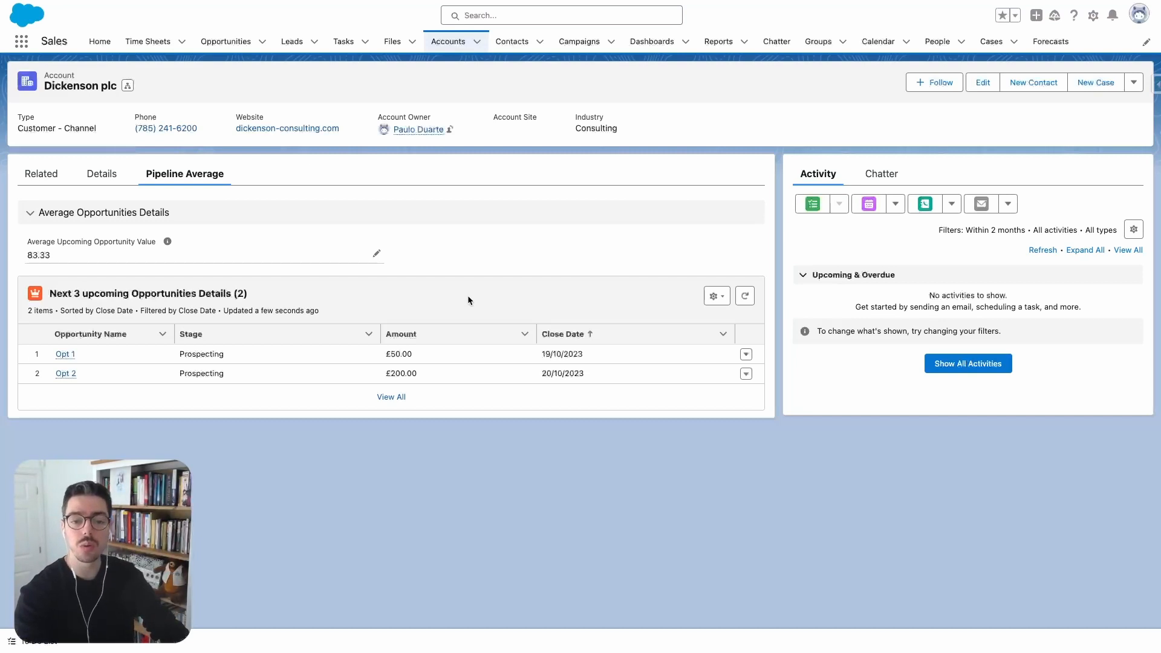
Switch to the Average Amount flow in Flow Builder and add a second assignment row to the set Opportunity Amount element.
{"action": "key", "text": "ctrl+Tab"}
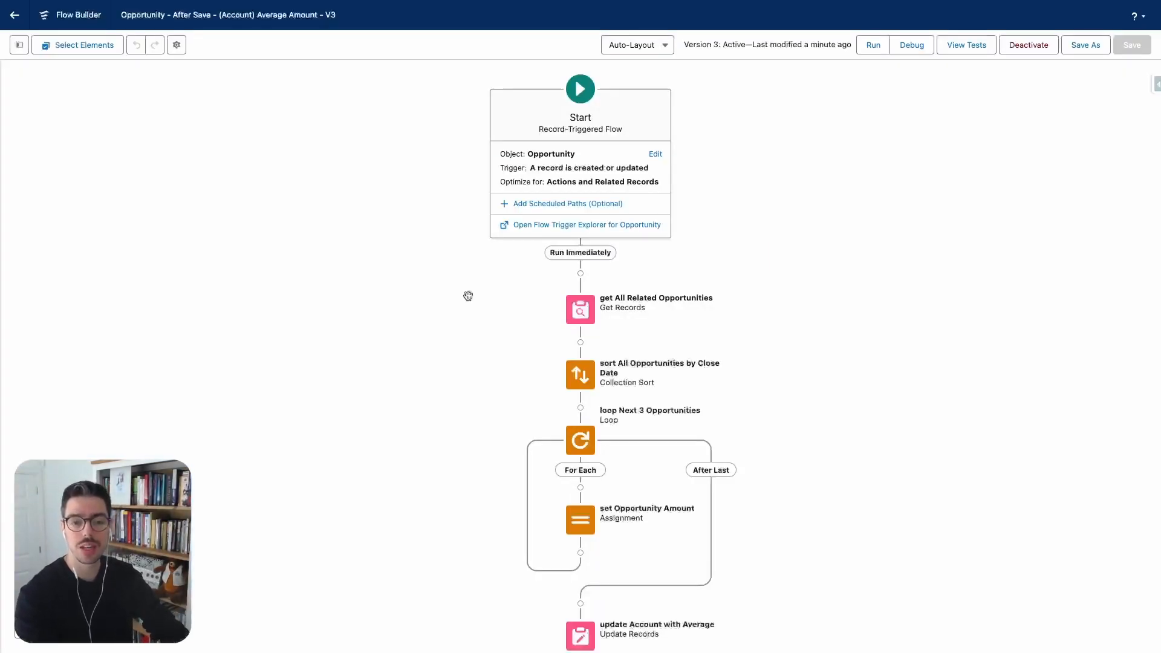
{"action": "left_click_drag", "start_coordinate": [461, 371], "coordinate": [453, 278]}
{"action": "left_click_drag", "start_coordinate": [453, 343], "coordinate": [454, 310]}
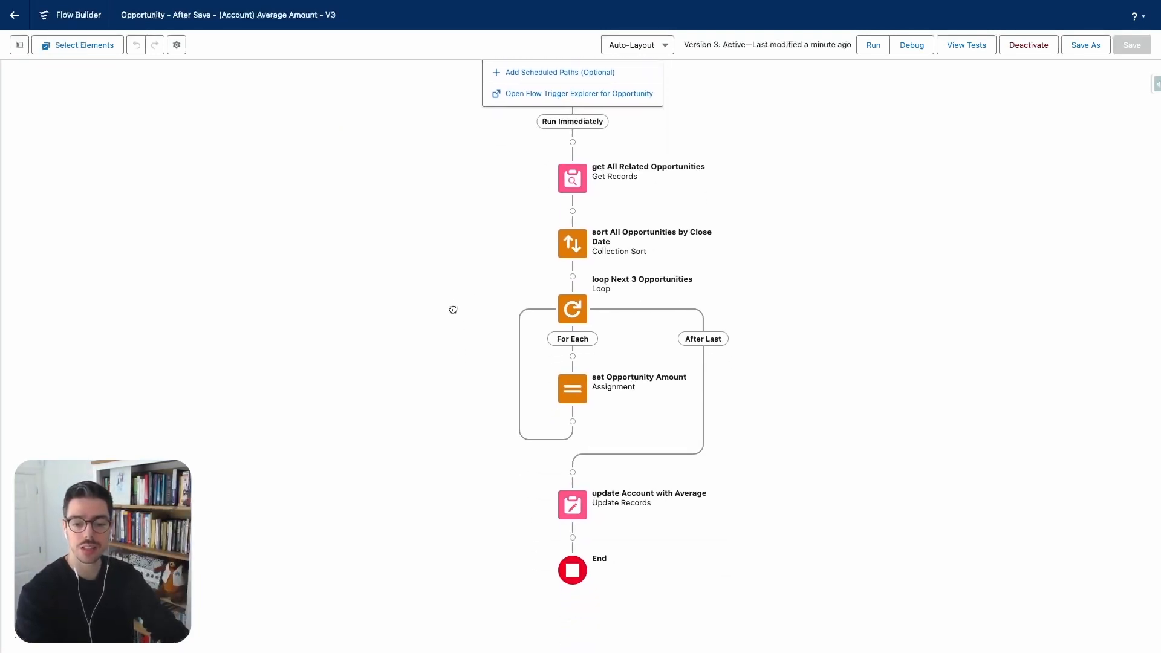
{"action": "left_click", "coordinate": [565, 383]}
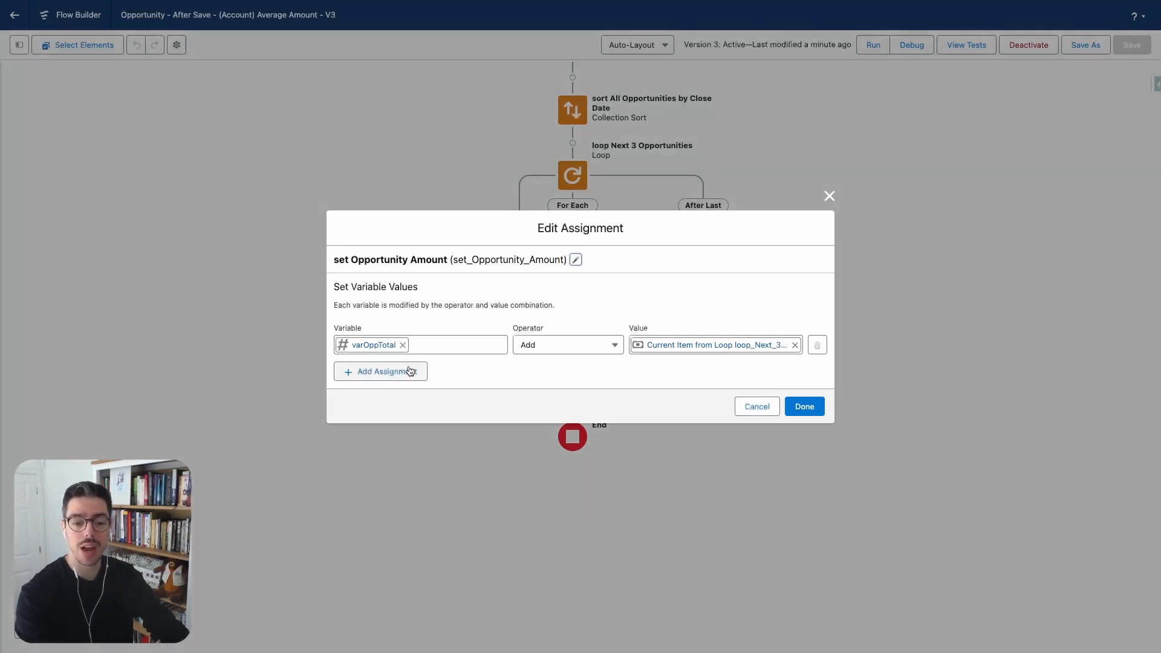
{"action": "left_click", "coordinate": [407, 372]}
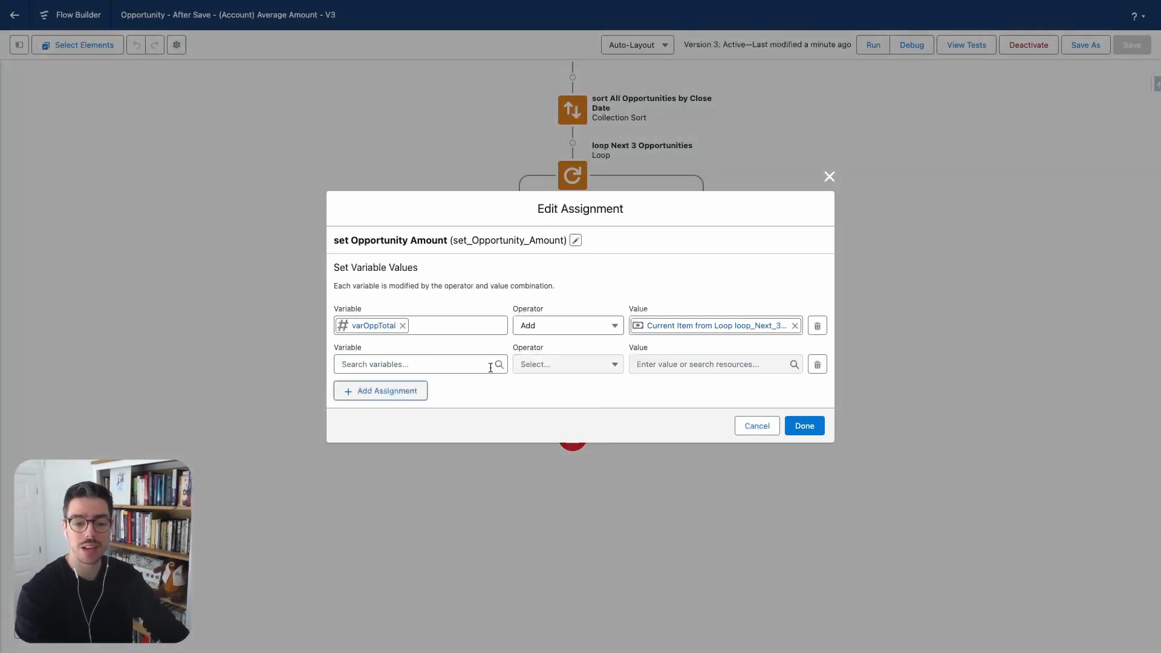
Start a new resource for the empty assignment row, of type Variable with the API name varRecordCount.
{"action": "left_click", "coordinate": [474, 366]}
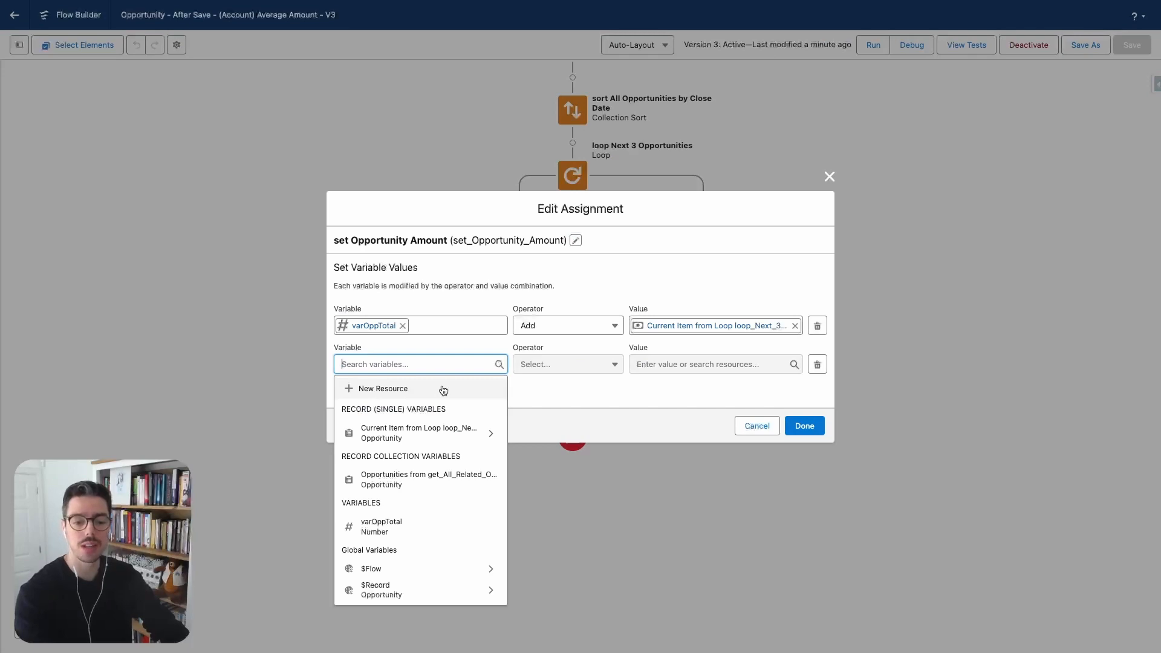
{"action": "left_click", "coordinate": [443, 389]}
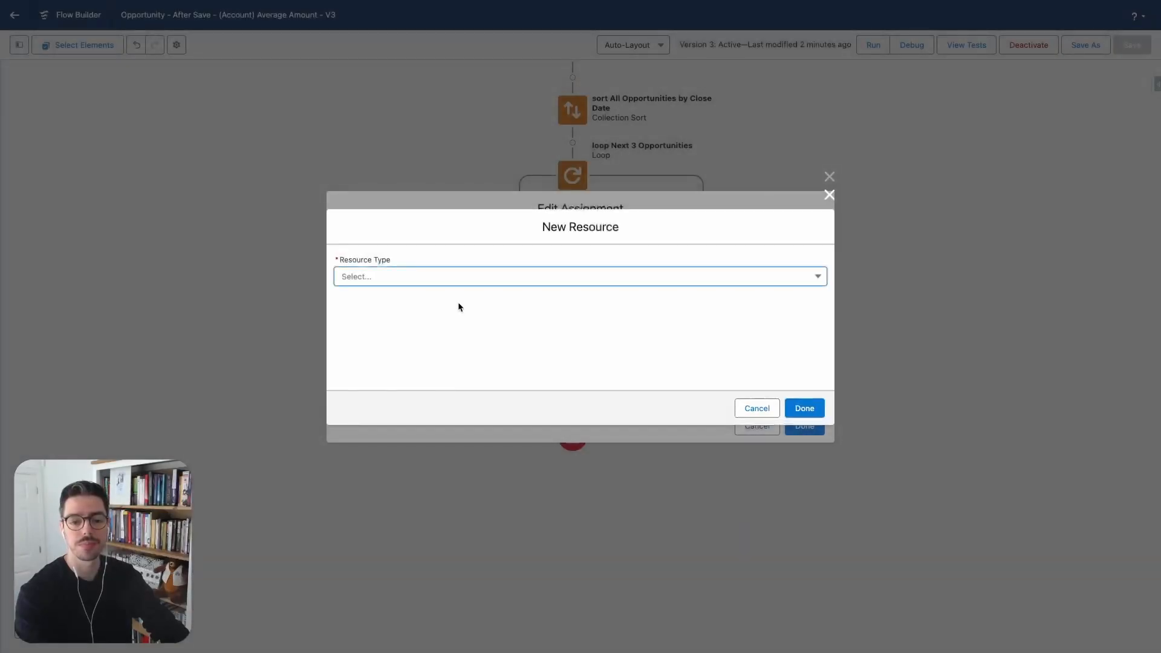
{"action": "left_click", "coordinate": [483, 282]}
{"action": "left_click", "coordinate": [458, 300]}
{"action": "left_click", "coordinate": [456, 302]}
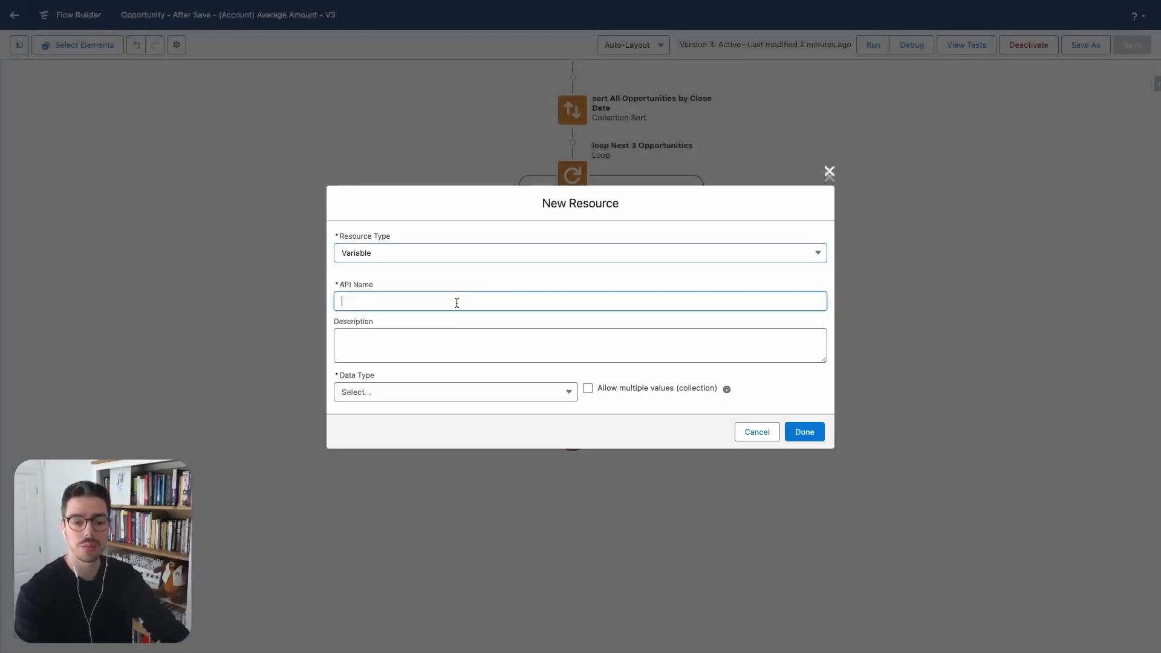
{"action": "type", "text": "varRe"}
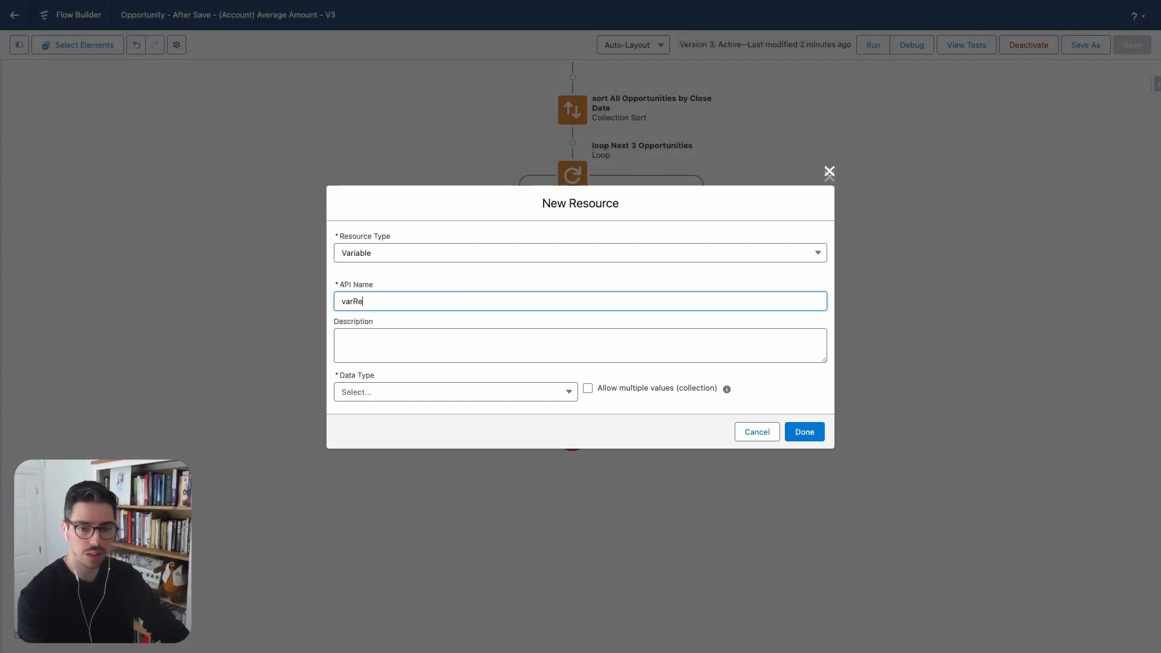
{"action": "type", "text": "cordCount"}
{"action": "key", "text": "Tab"}
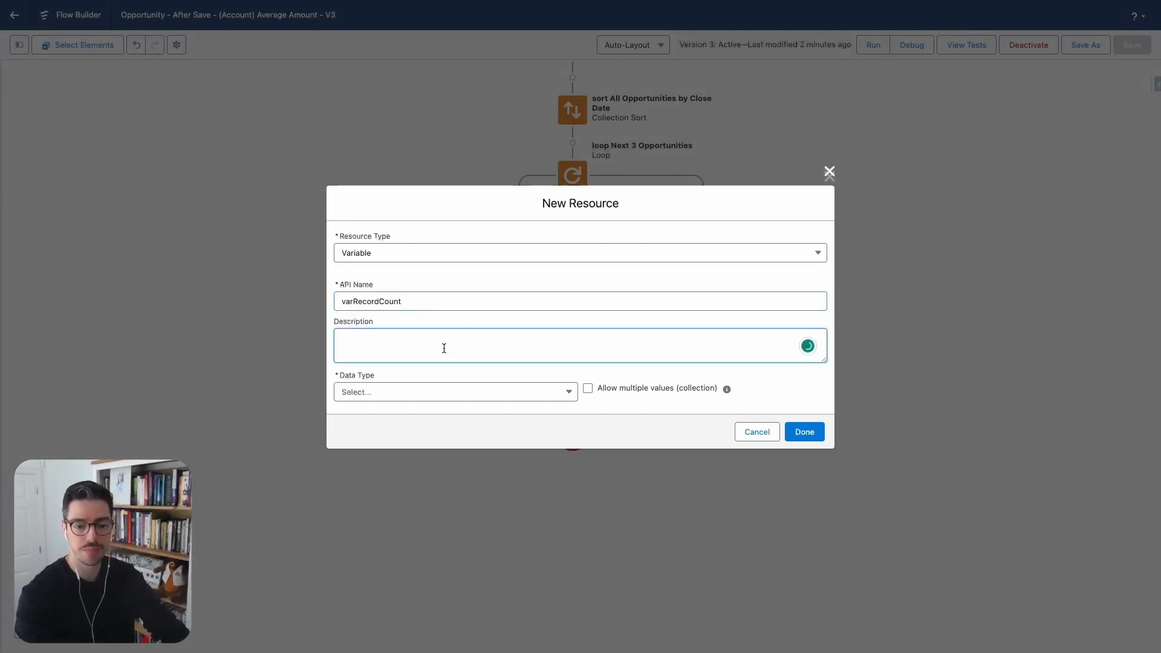
Give varRecordCount the Number data type with 0 decimal places and finish creating it.
{"action": "left_click", "coordinate": [447, 393]}
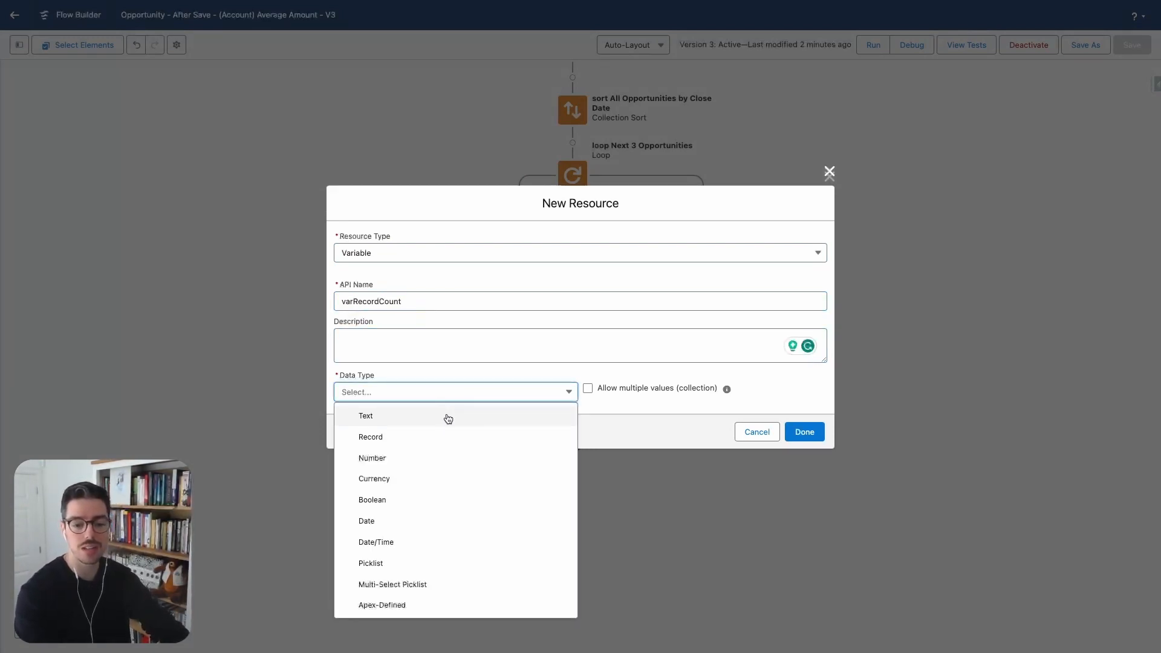
{"action": "left_click", "coordinate": [444, 458]}
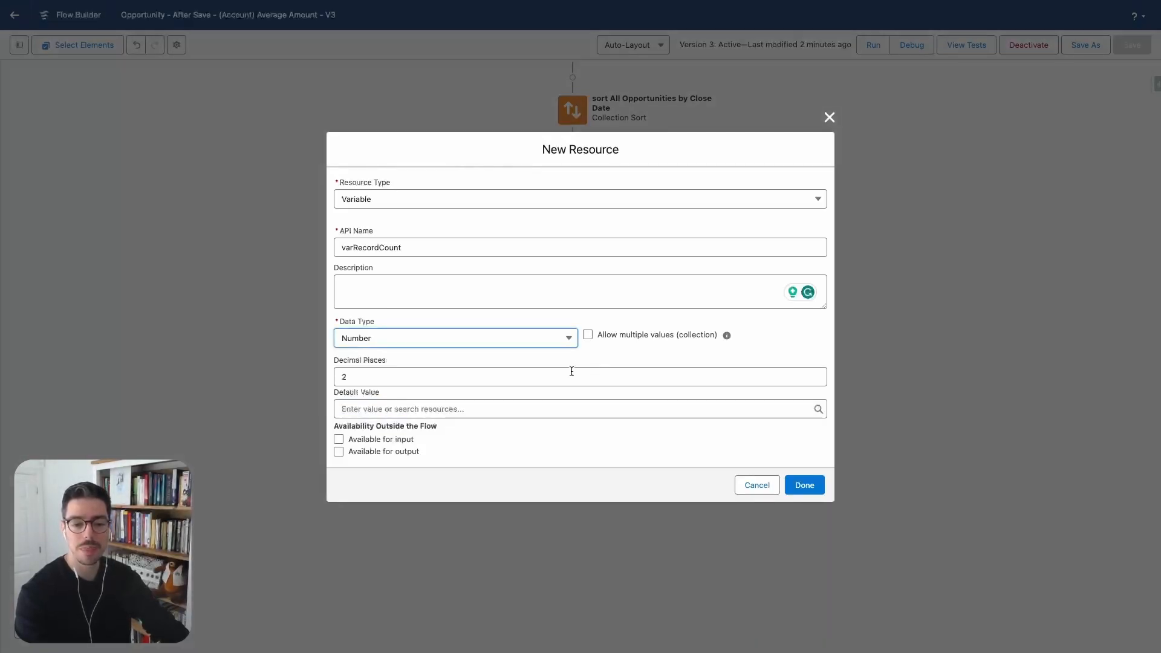
{"action": "left_click", "coordinate": [568, 376]}
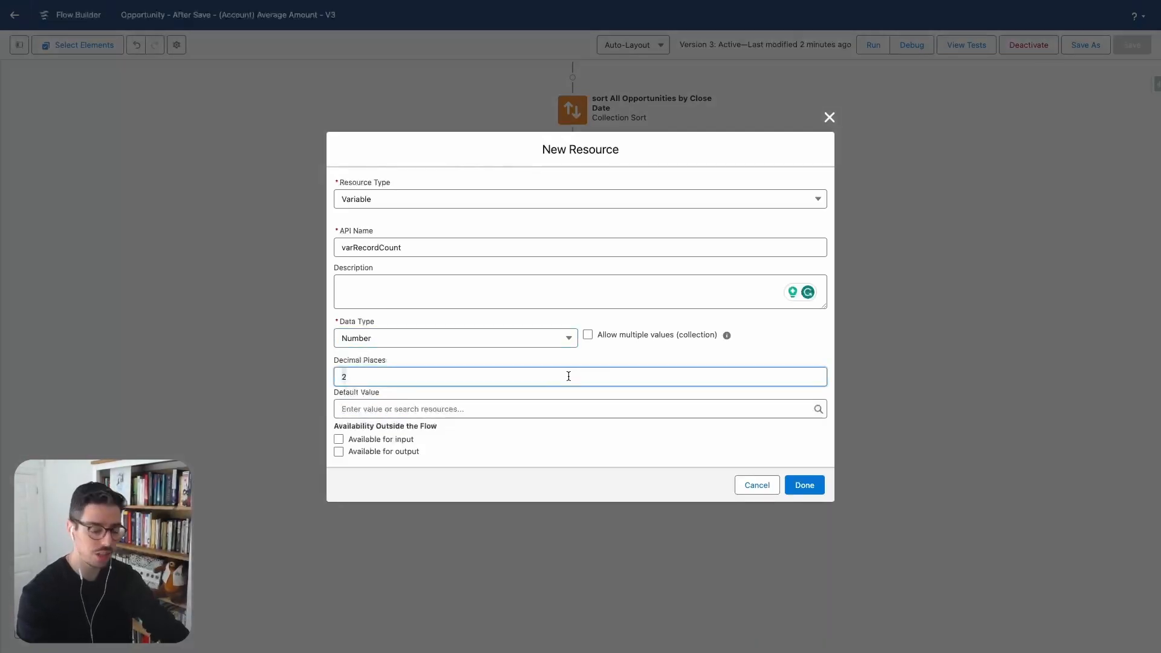
{"action": "key", "text": "BackSpace"}
{"action": "type", "text": "0"}
{"action": "left_click", "coordinate": [804, 485]}
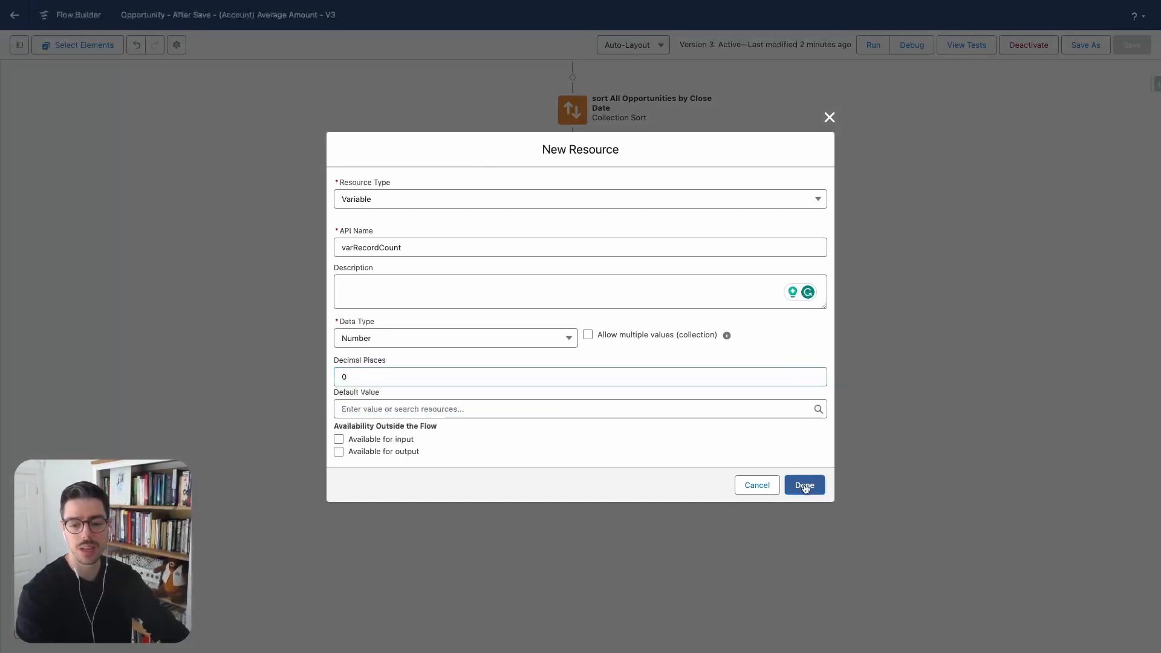
Make the new assignment add 1 to varRecordCount and confirm the assignment.
{"action": "left_click", "coordinate": [614, 367]}
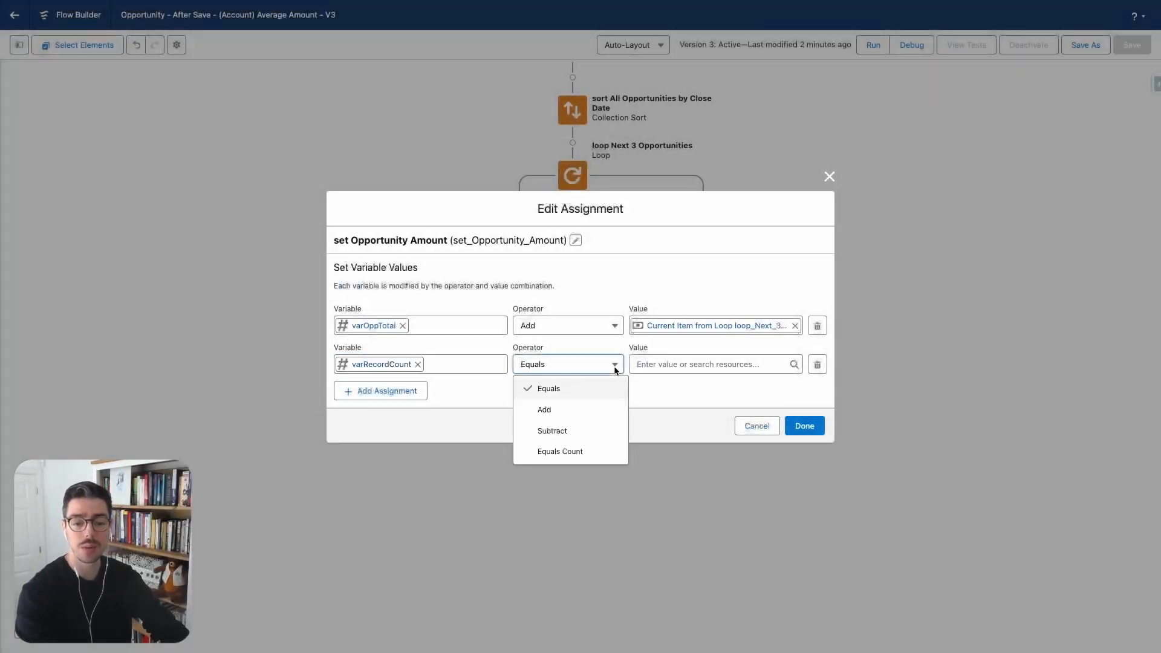
{"action": "left_click", "coordinate": [568, 410]}
{"action": "left_click", "coordinate": [683, 365]}
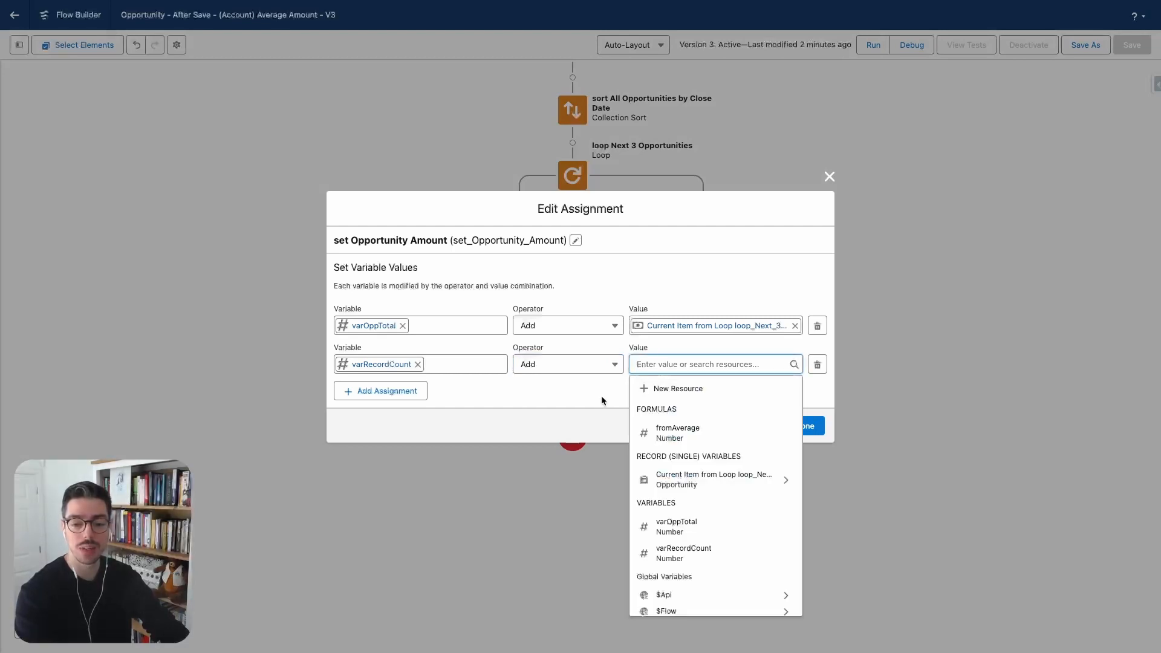
{"action": "type", "text": "1"}
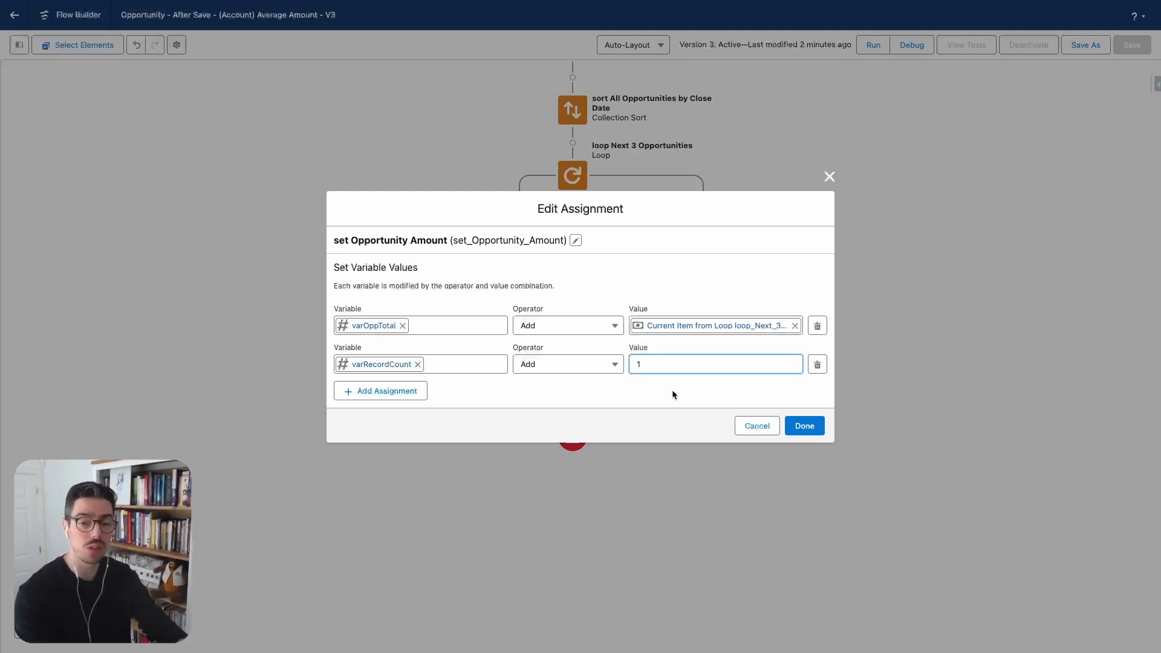
{"action": "left_click", "coordinate": [805, 426]}
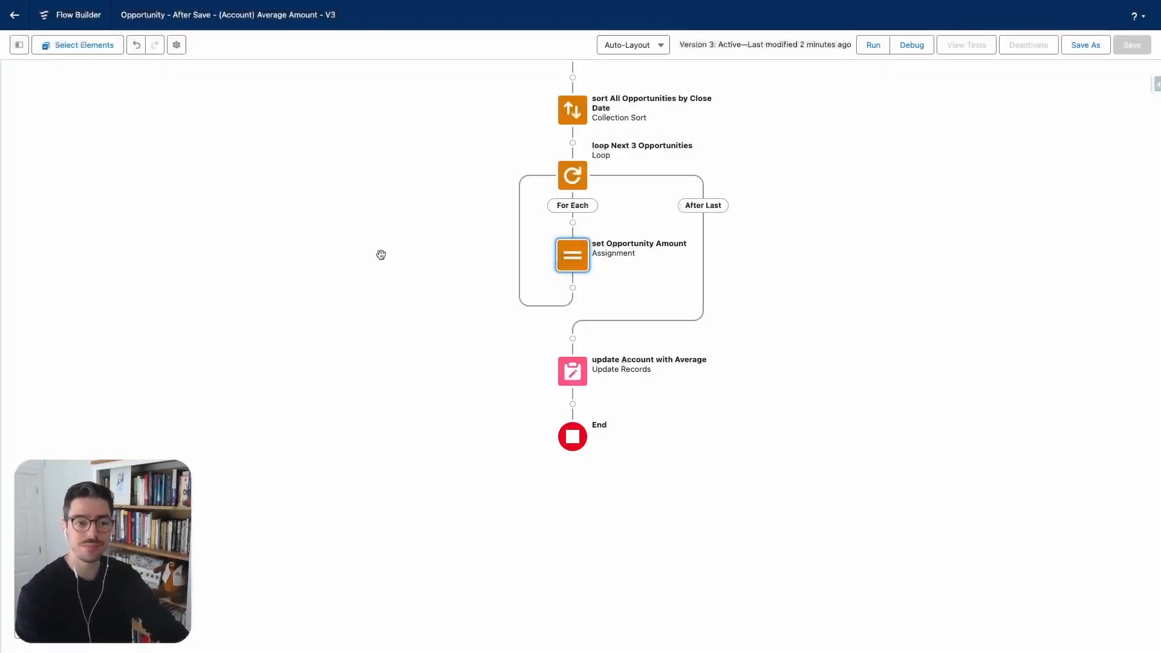
Edit the fromAverage formula to {!varOppTotal} / {!varRecordCount}, check its syntax and confirm it.
{"action": "left_click", "coordinate": [22, 53]}
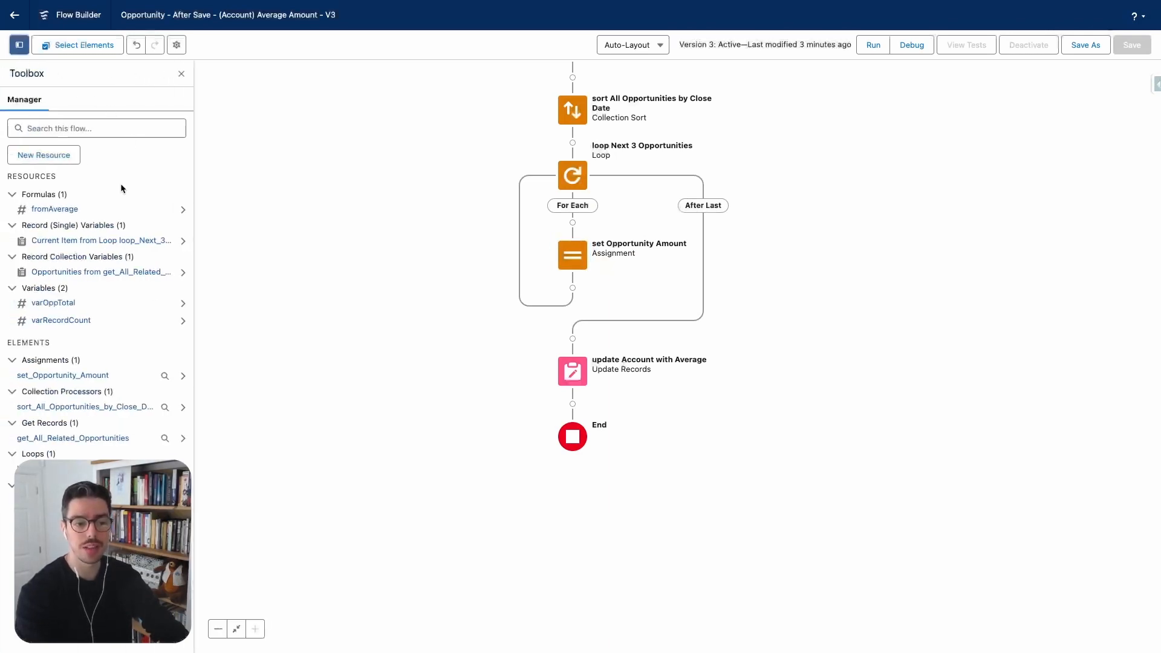
{"action": "left_click", "coordinate": [54, 209]}
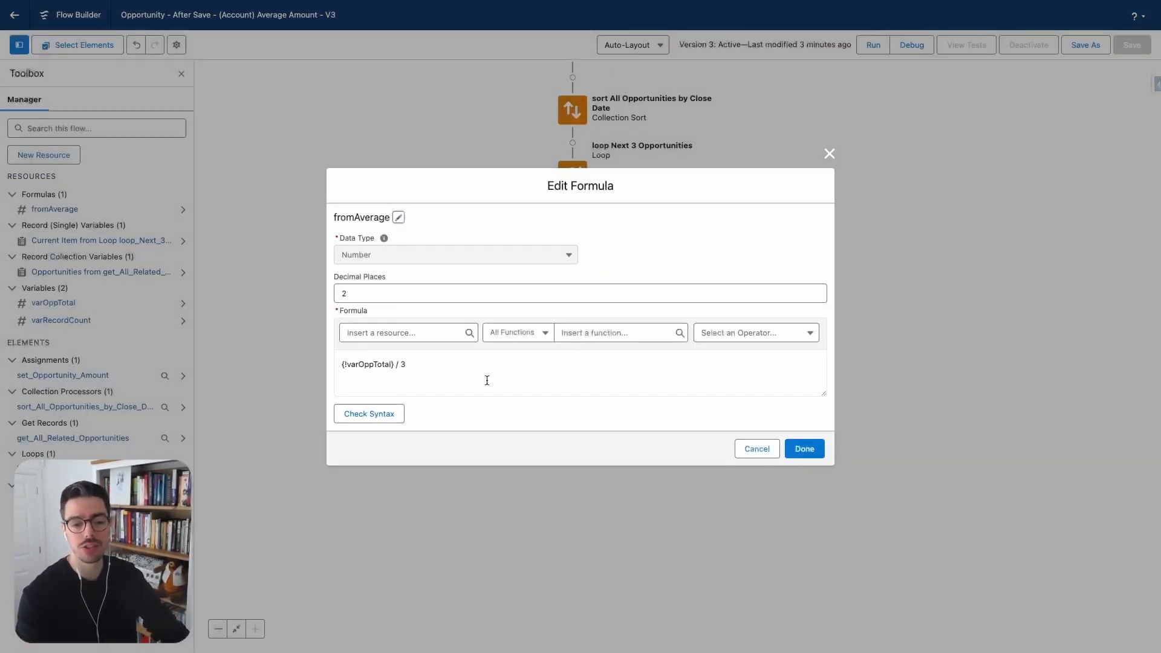
{"action": "left_click", "coordinate": [432, 364]}
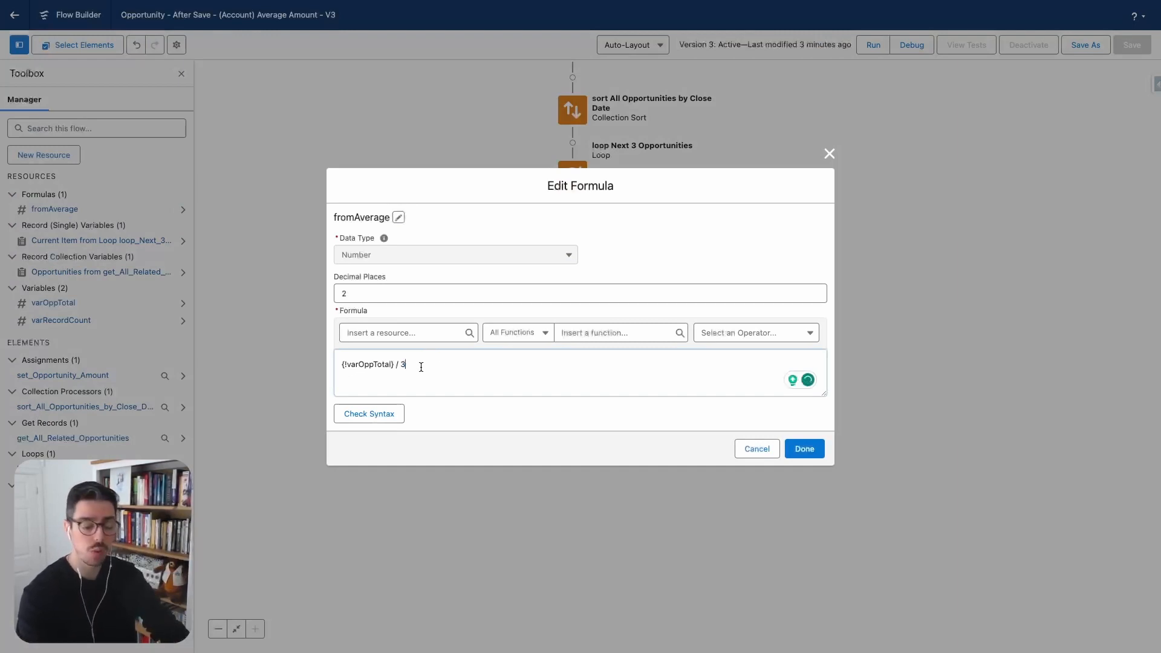
{"action": "key", "text": "BackSpace"}
{"action": "left_click", "coordinate": [412, 336]}
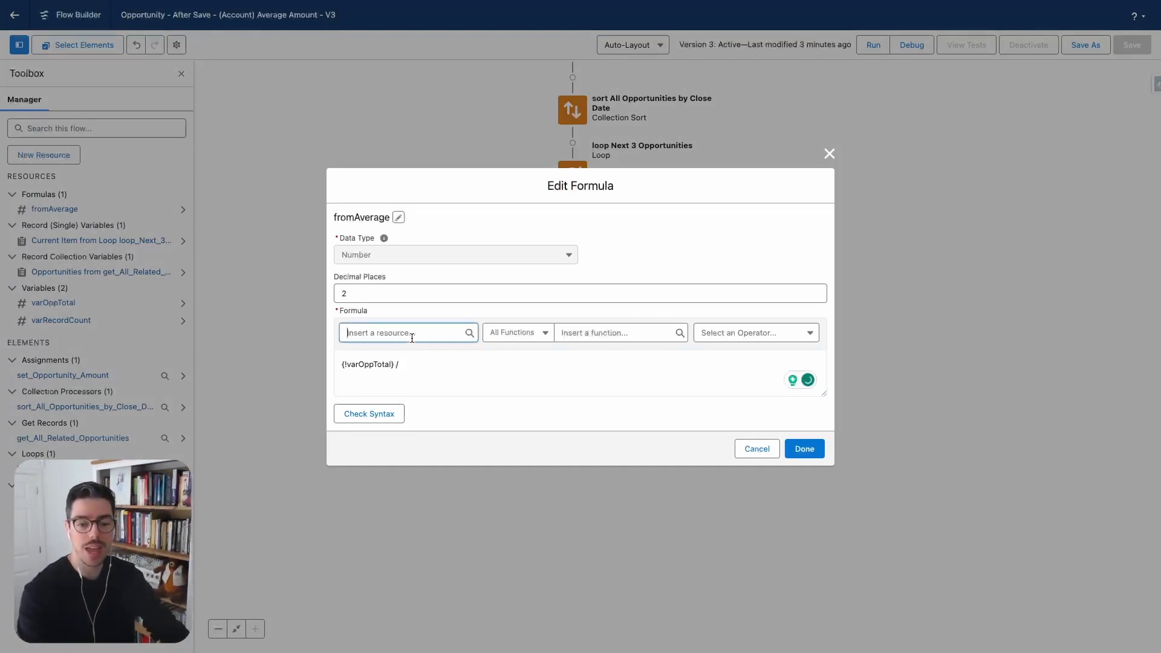
{"action": "scroll", "coordinate": [415, 488], "scroll_direction": "down", "scroll_amount": 5}
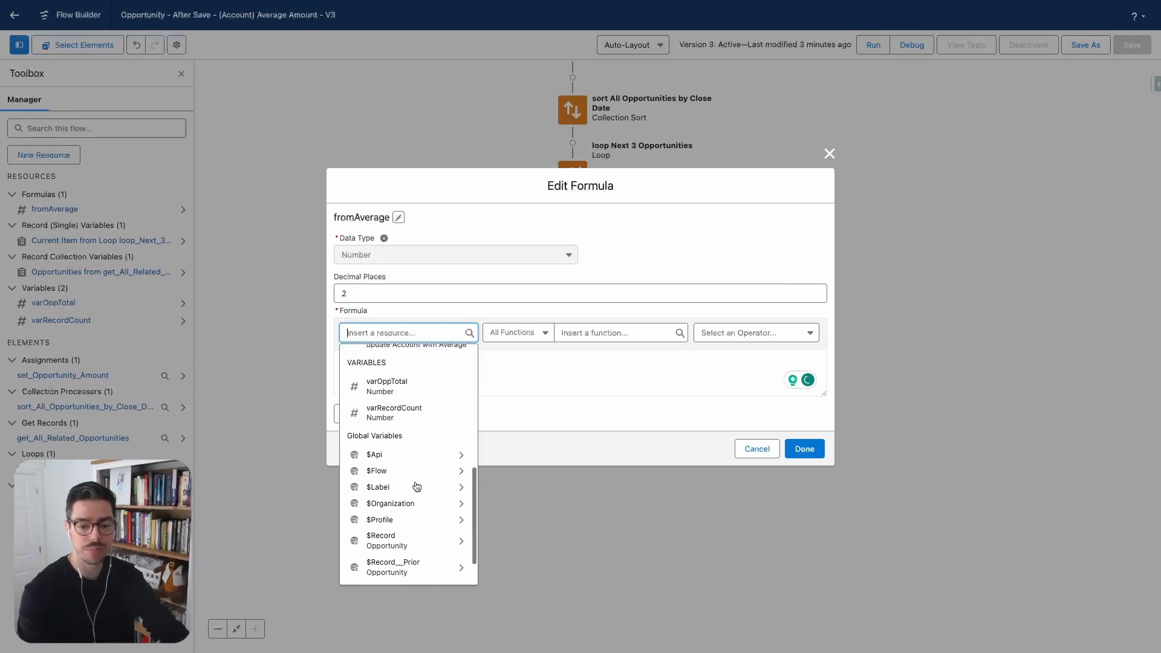
{"action": "left_click", "coordinate": [403, 413]}
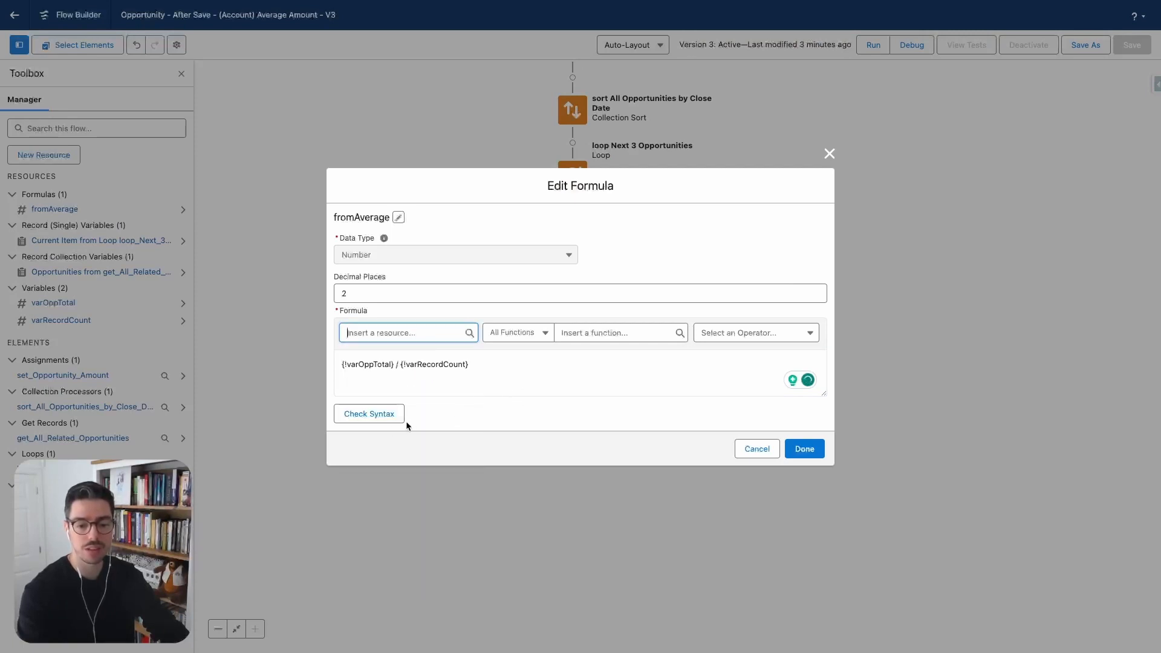
{"action": "left_click", "coordinate": [387, 416]}
{"action": "left_click", "coordinate": [804, 449]}
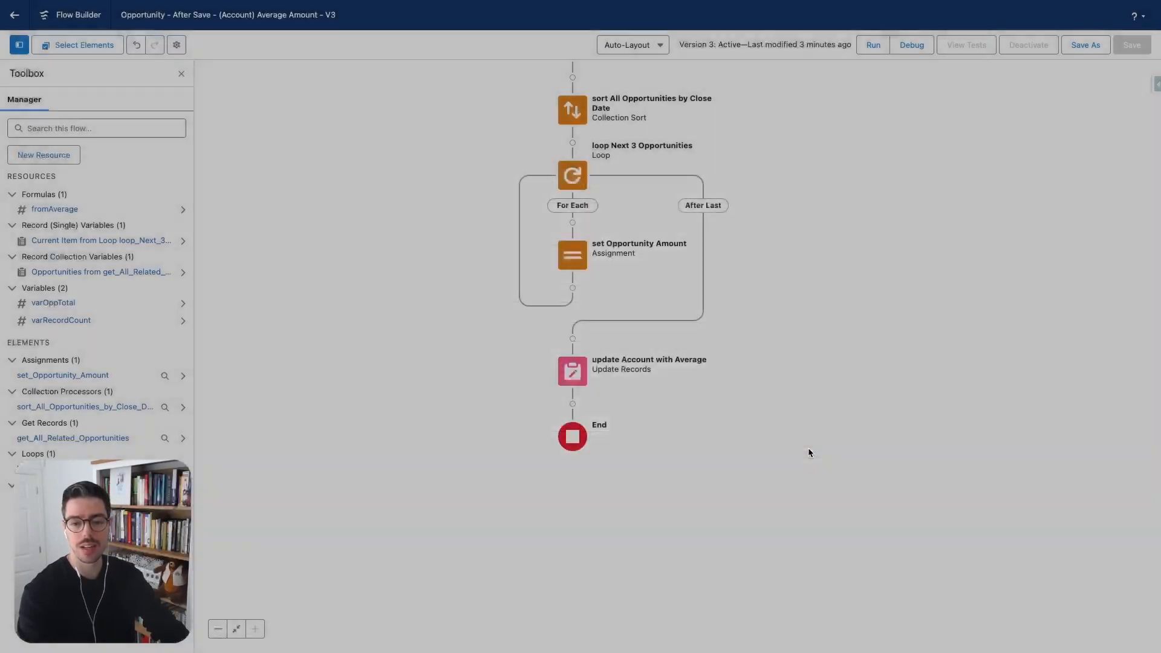
Save the flow as a new version, keeping its label and description.
{"action": "left_click", "coordinate": [1087, 45]}
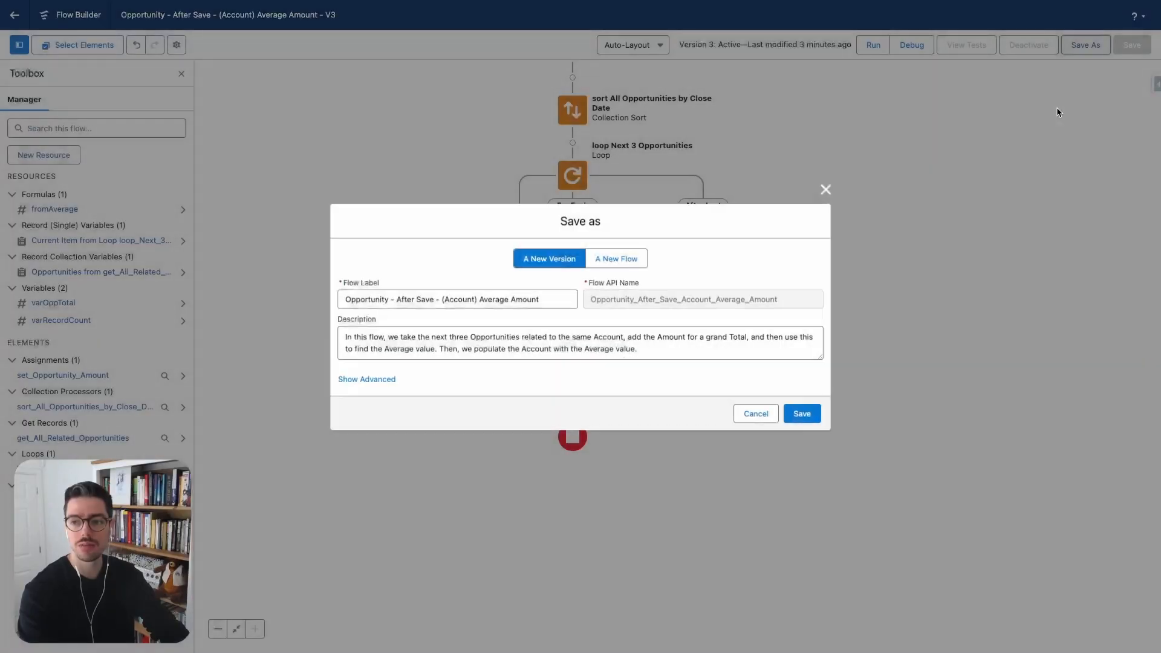
{"action": "left_click", "coordinate": [802, 414]}
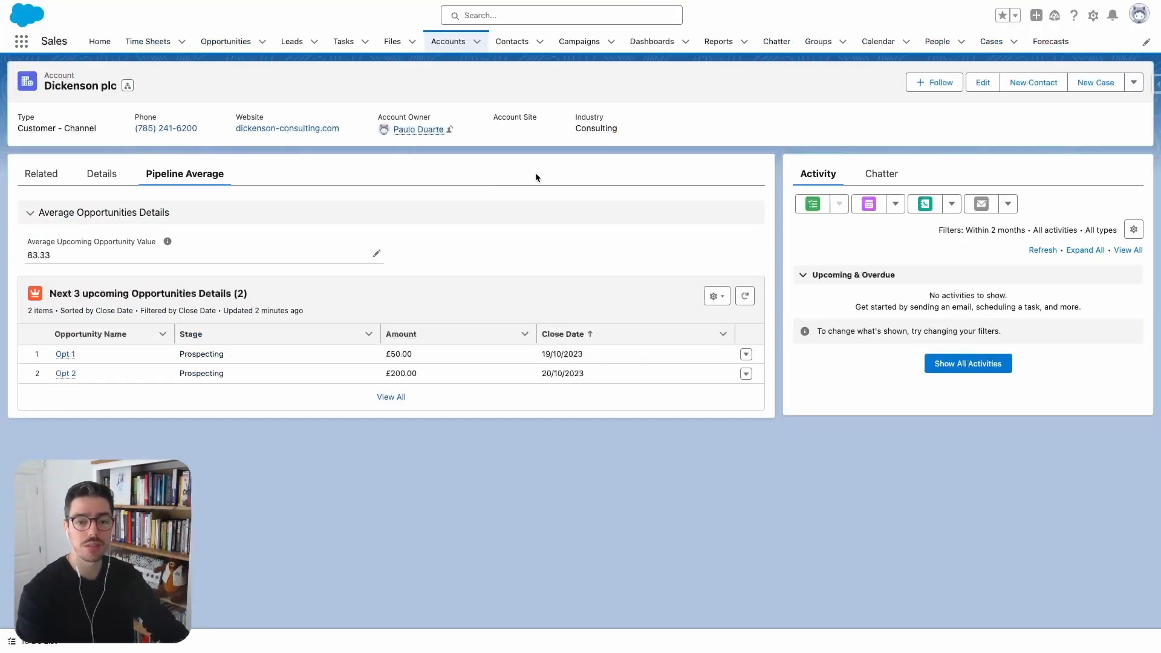
Reload the Dickenson plc account record and bring up its related opportunities.
{"action": "key", "text": "super+r"}
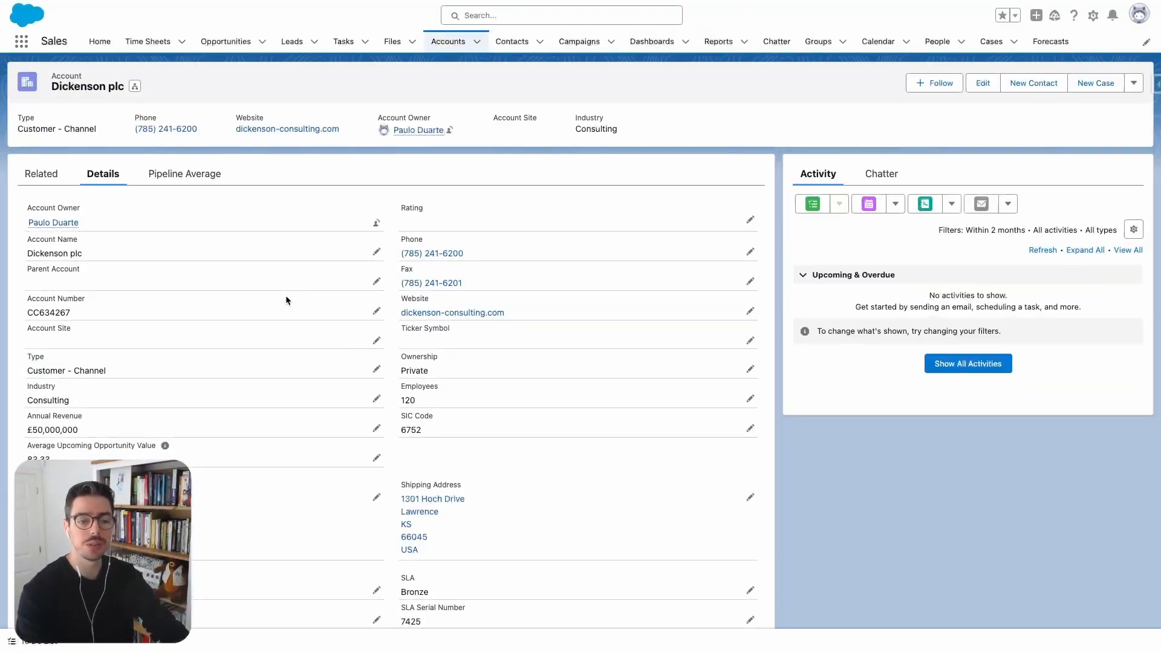
{"action": "left_click", "coordinate": [40, 187]}
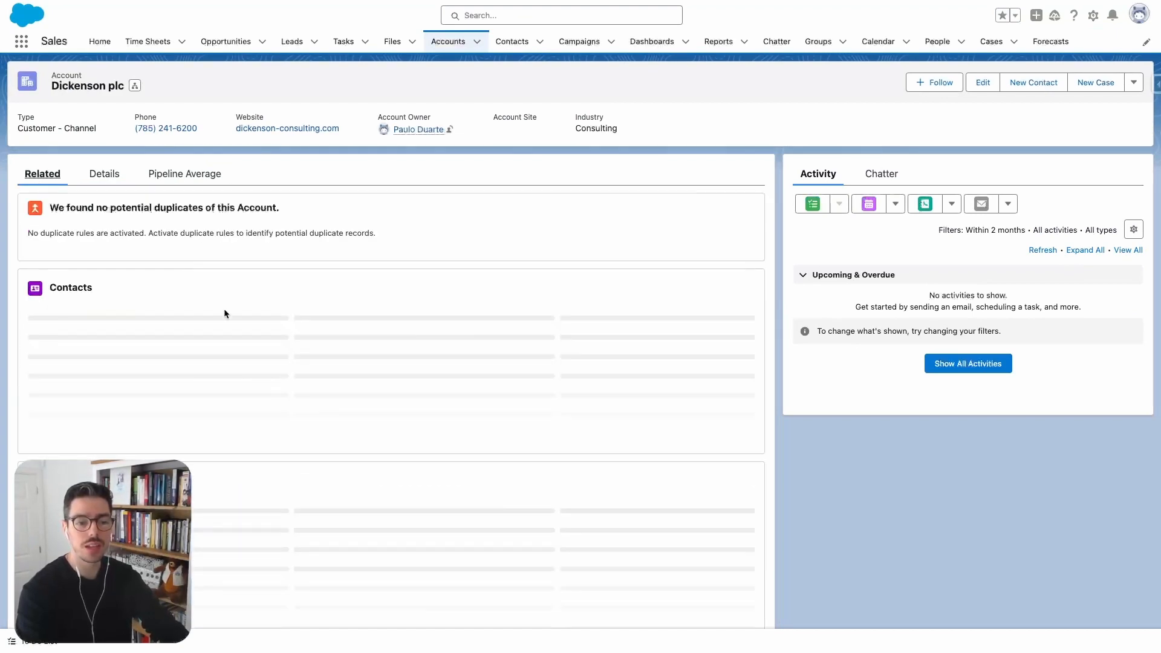
{"action": "scroll", "coordinate": [365, 404], "scroll_direction": "down", "scroll_amount": 2}
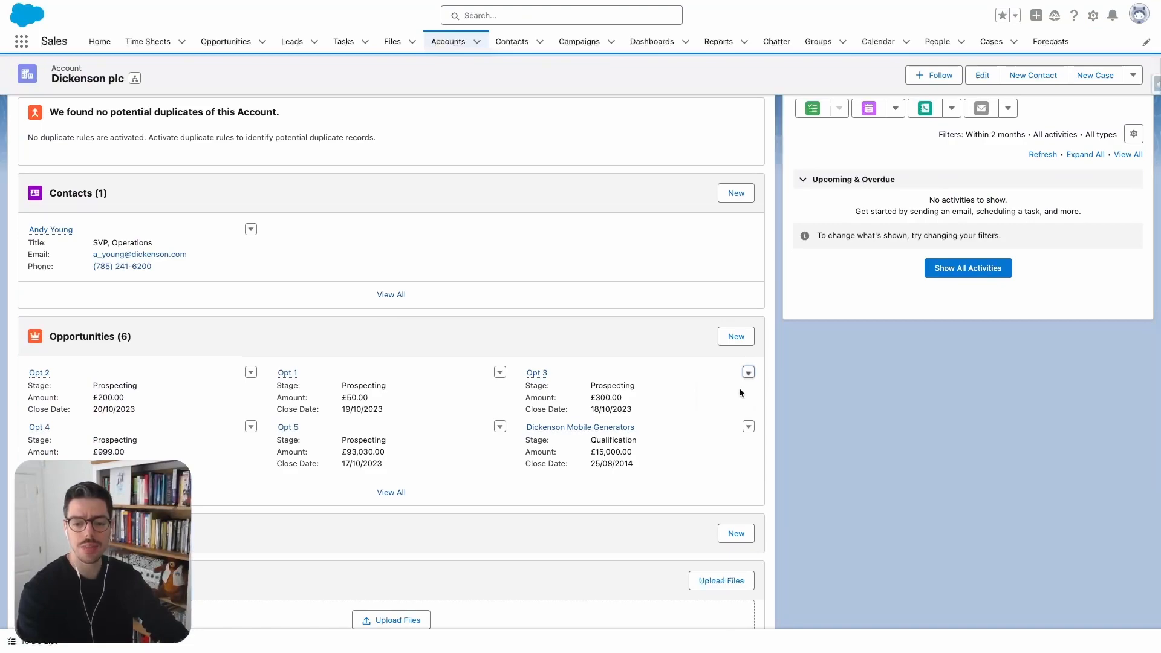
Set opportunity Opt 3's close date to 20/10/2023, save it, and view the account's pipeline average.
{"action": "left_click", "coordinate": [748, 373]}
{"action": "left_click", "coordinate": [757, 395]}
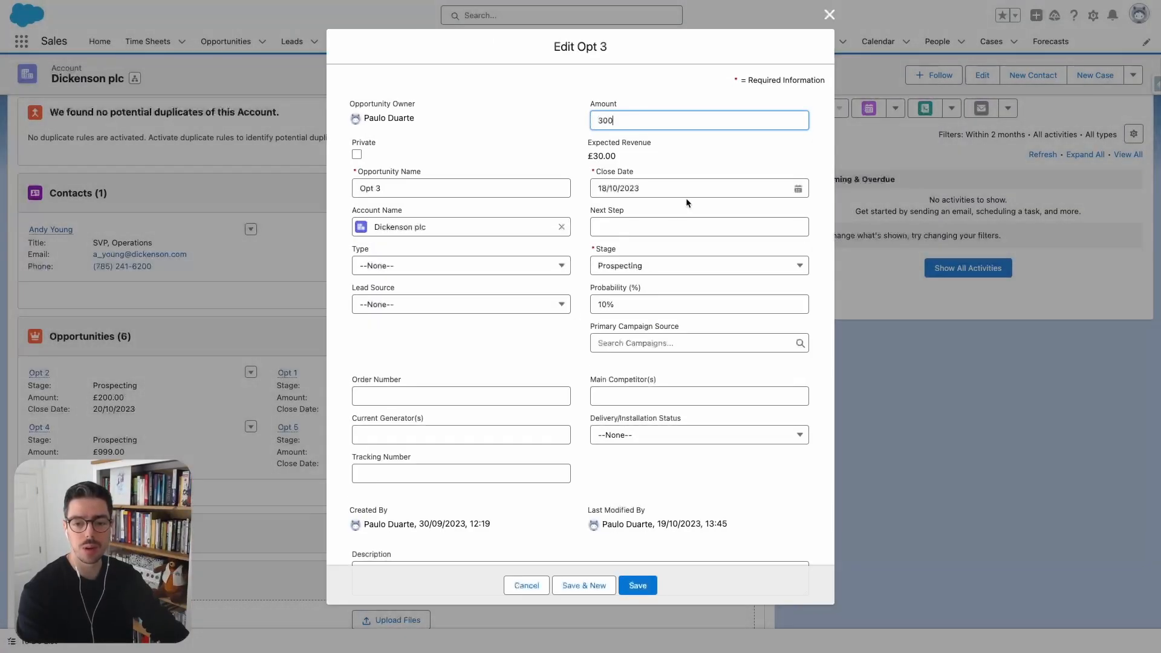
{"action": "left_click", "coordinate": [690, 190]}
{"action": "left_click", "coordinate": [749, 328]}
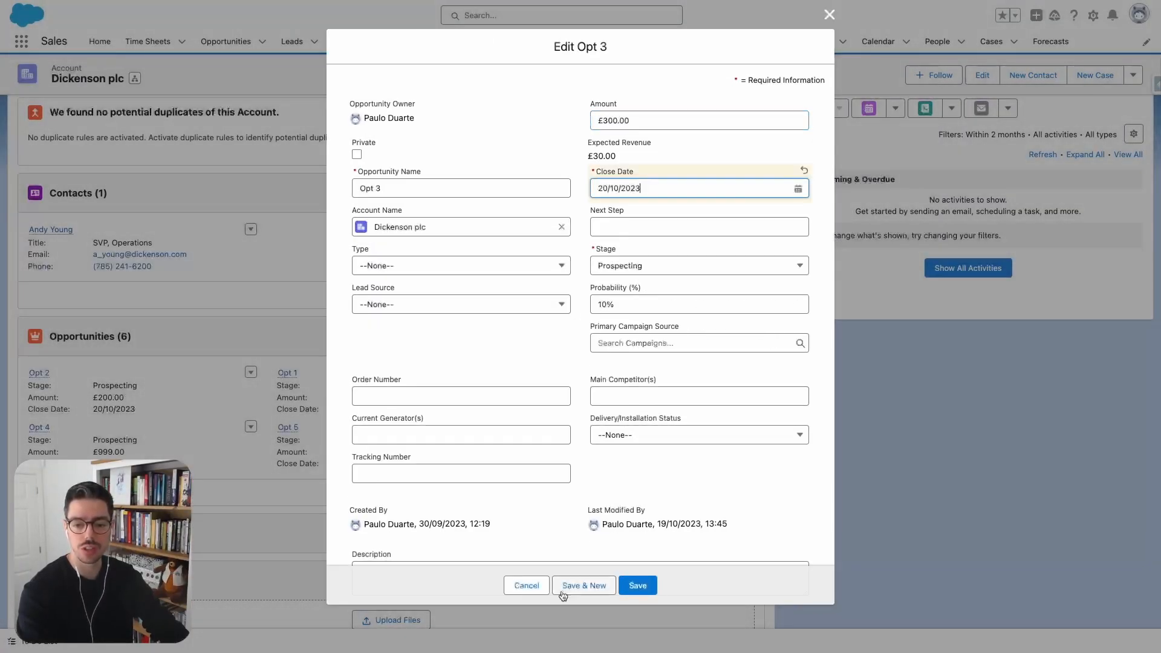
{"action": "left_click", "coordinate": [634, 584]}
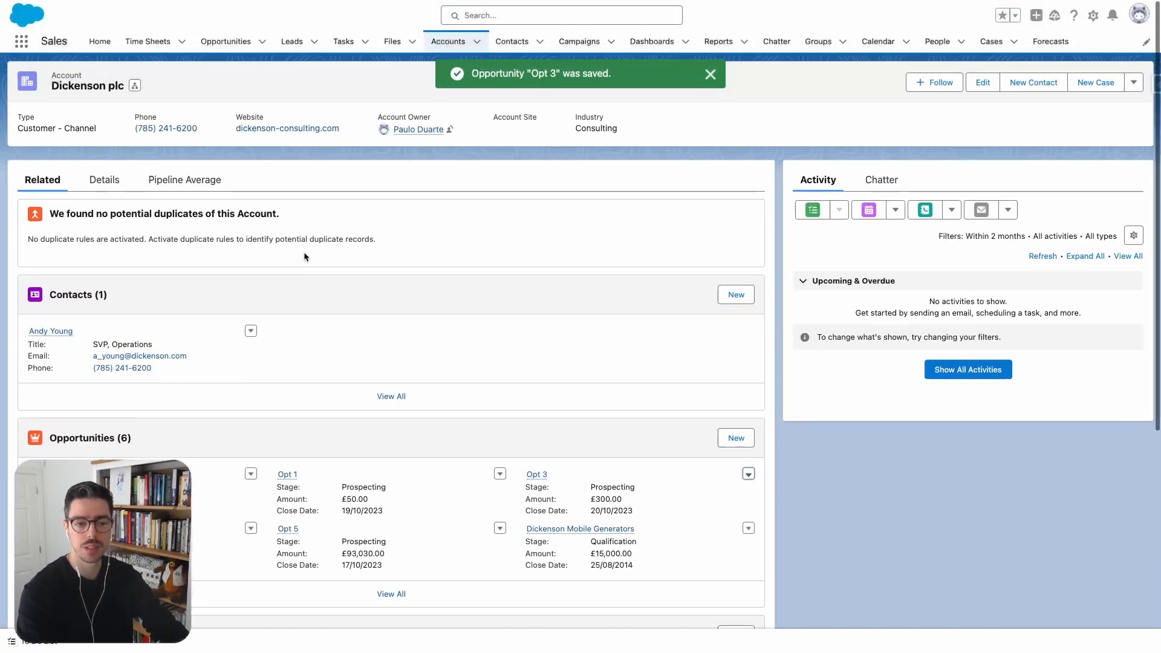
{"action": "left_click", "coordinate": [211, 180]}
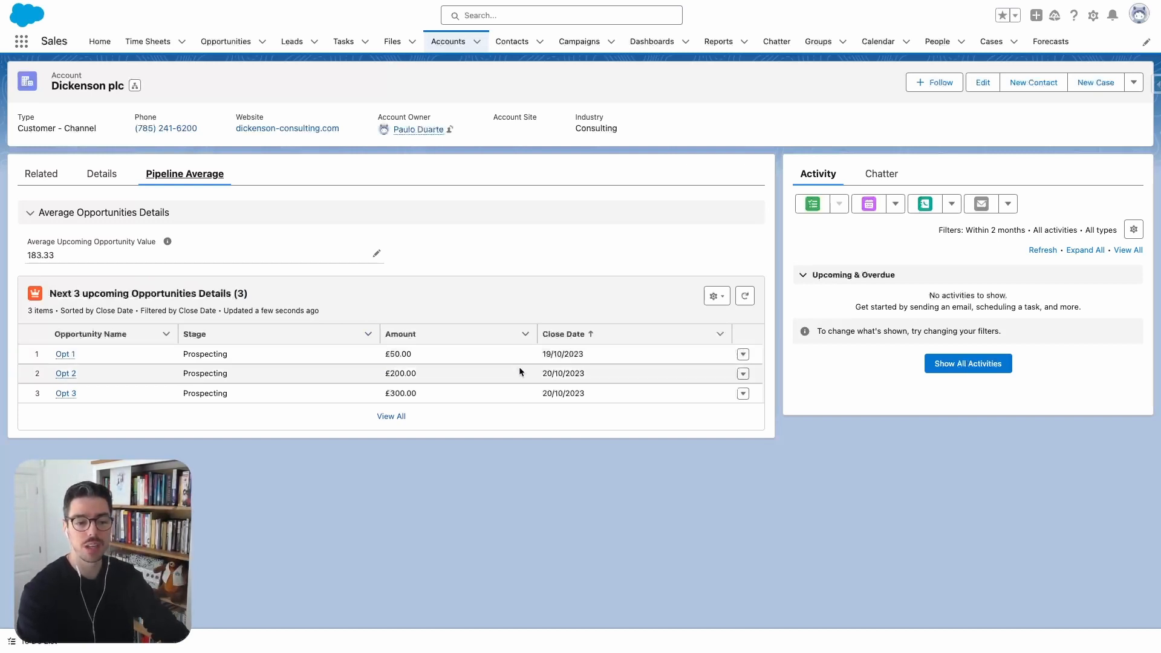
Set Opt 3's close date to 18/10/2023, save it, and refresh the upcoming opportunities list.
{"action": "left_click", "coordinate": [743, 393]}
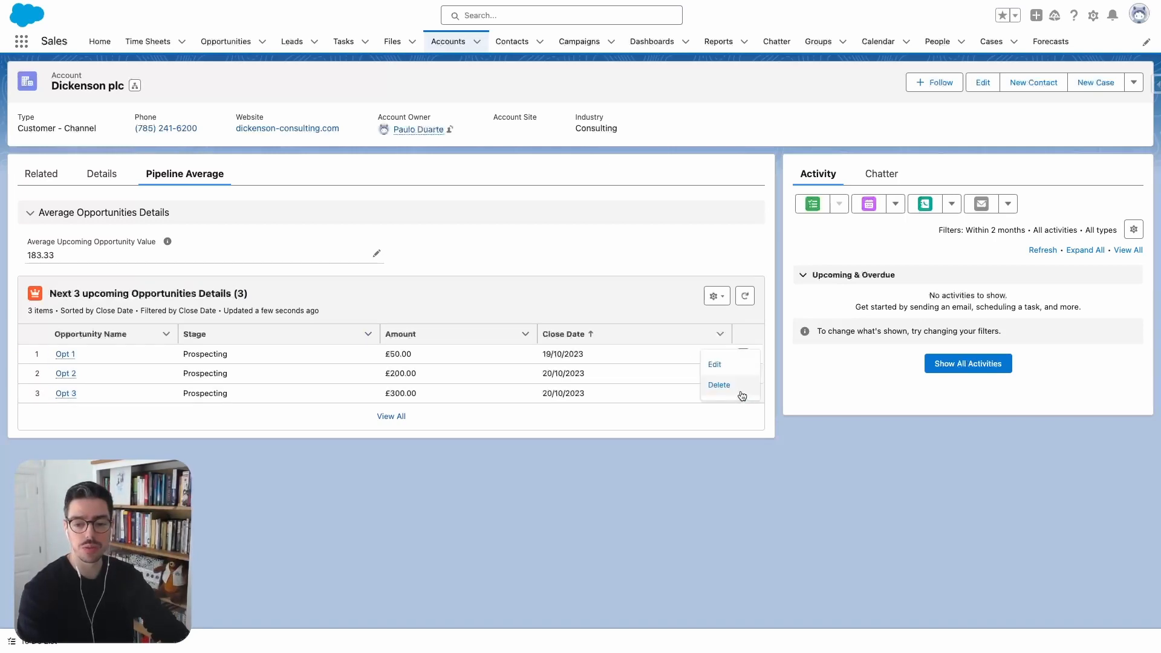
{"action": "left_click", "coordinate": [720, 364]}
{"action": "left_click", "coordinate": [662, 184]}
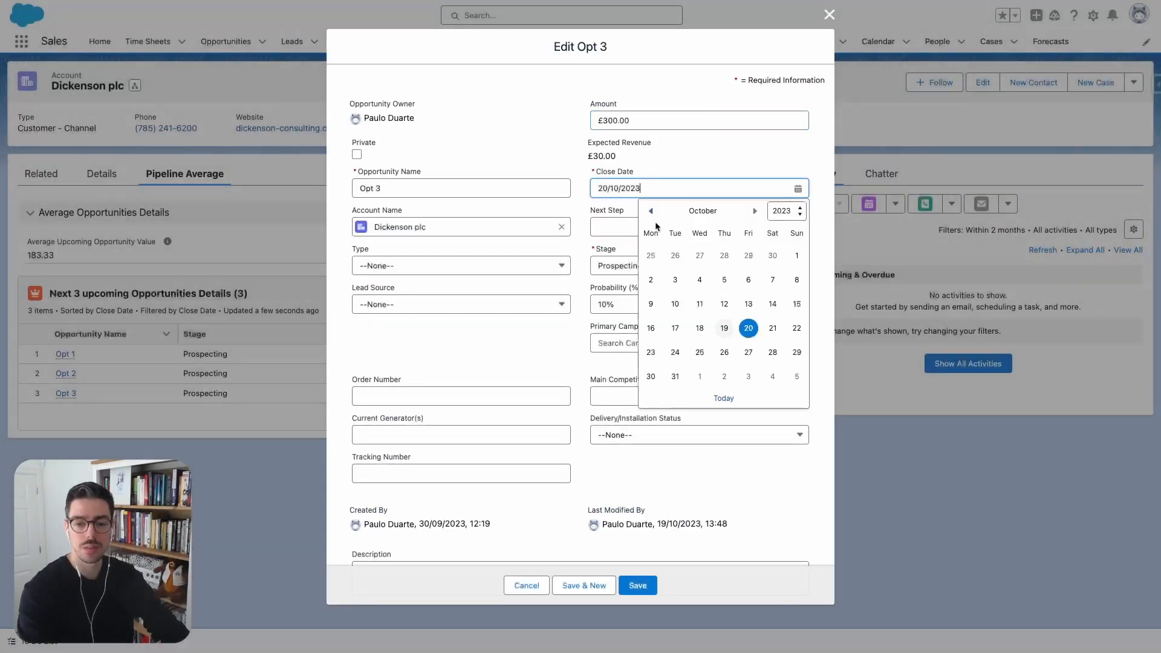
{"action": "left_click", "coordinate": [696, 328]}
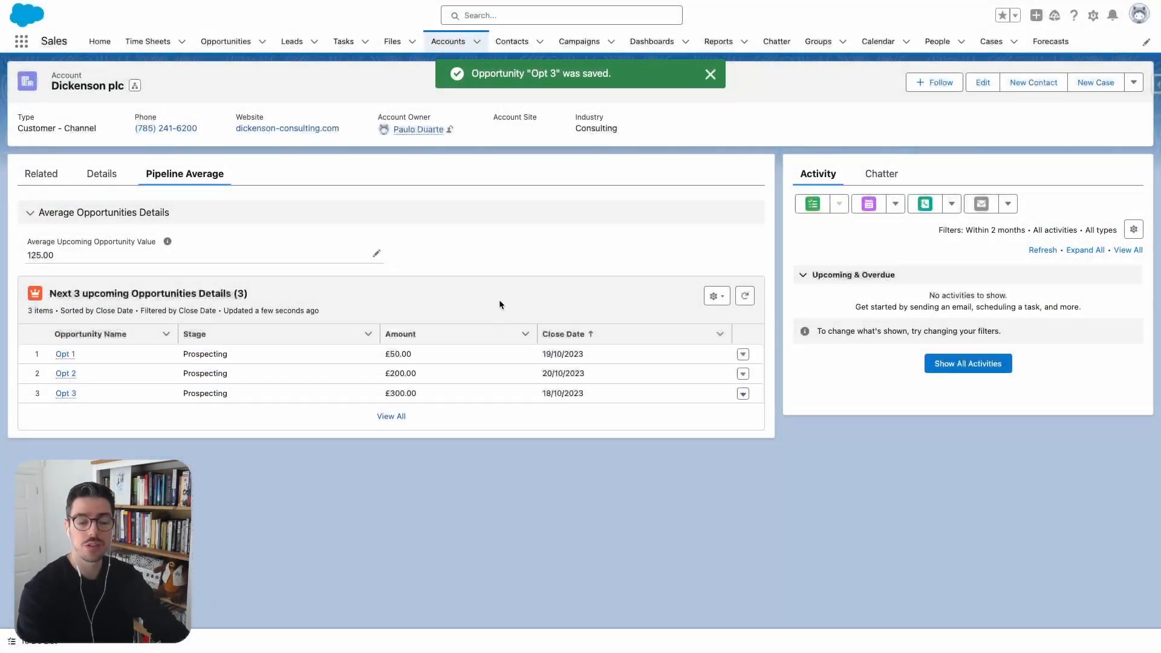
{"action": "left_click", "coordinate": [745, 304]}
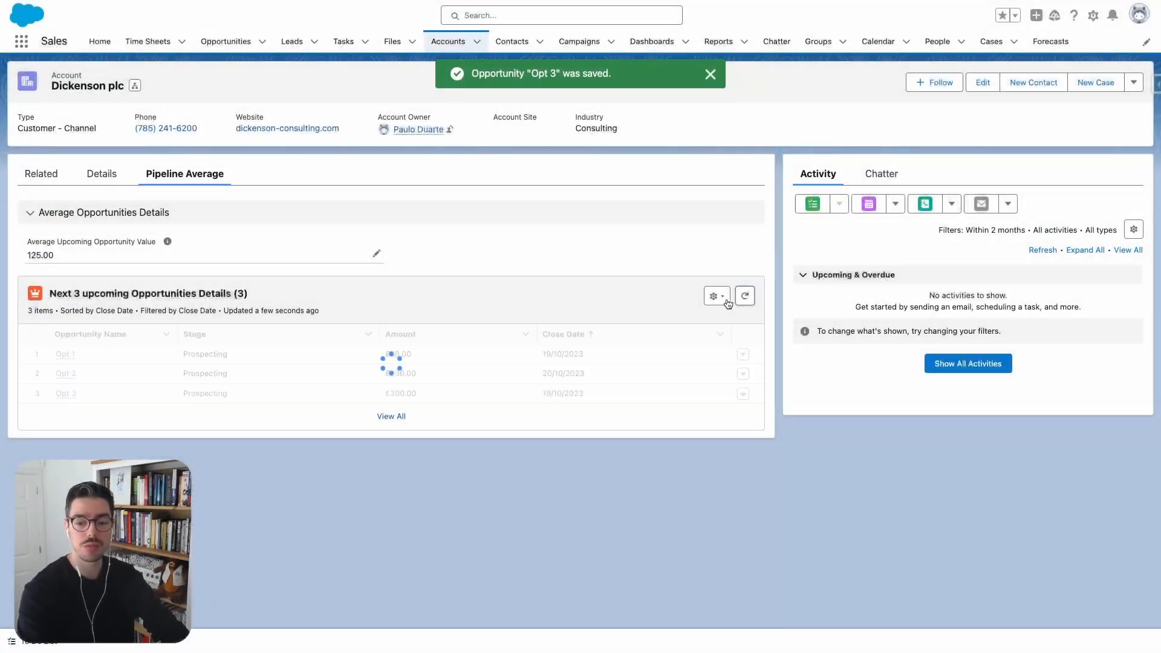